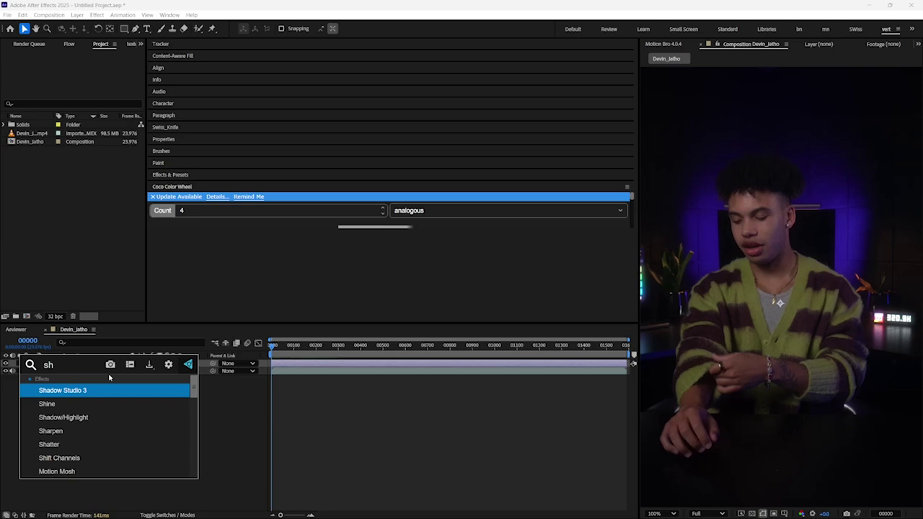
# Apply the Sharpen and Unsharp Mask effects to the adjustment layer and set the Unsharp Mask radius to 39.5
pyautogui.write('arp')
pyautogui.click(94, 390)
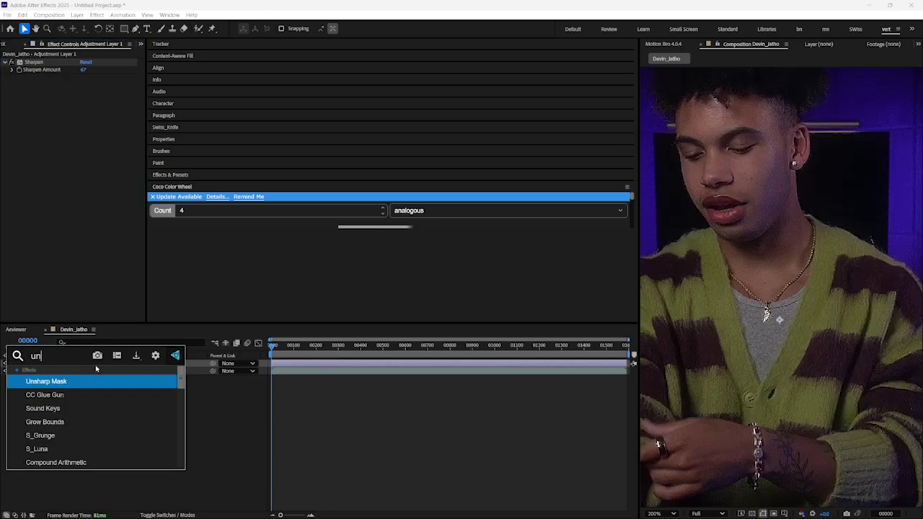
pyautogui.write('sharp')
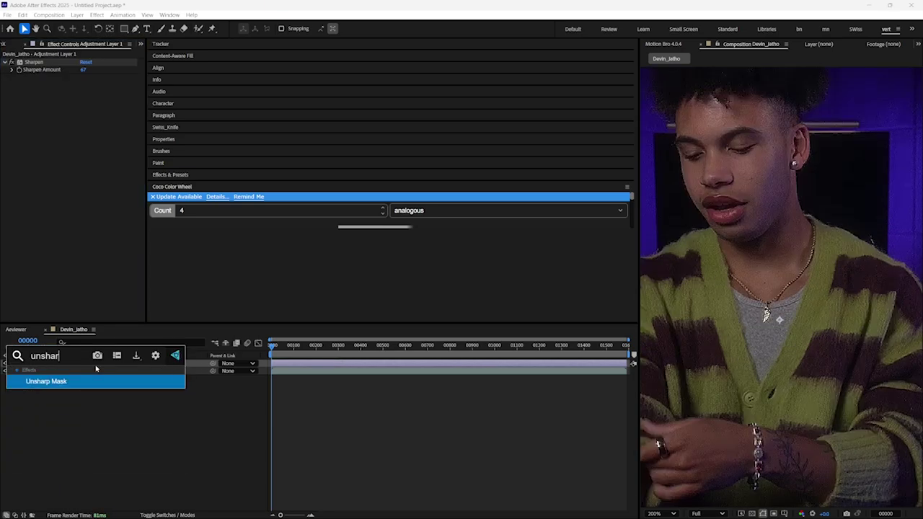
pyautogui.press('Return')
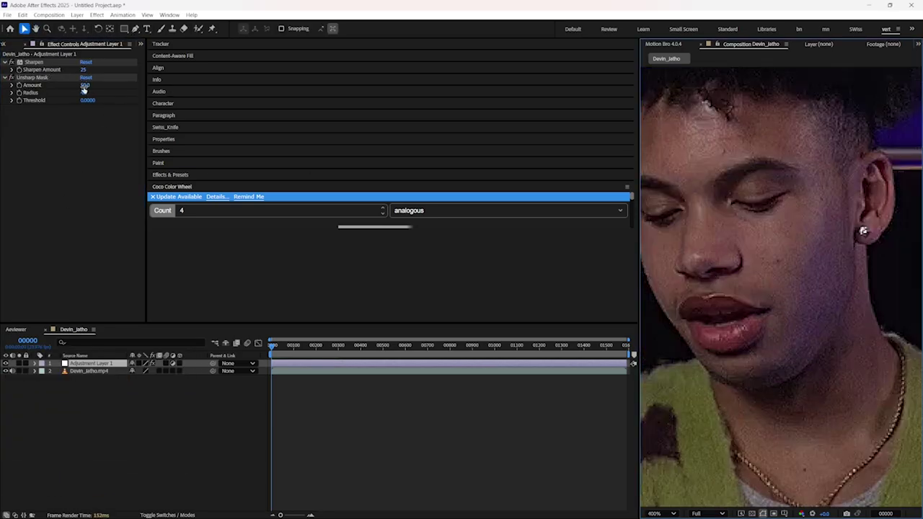
pyautogui.moveTo(85, 92); pyautogui.dragTo(123, 92)
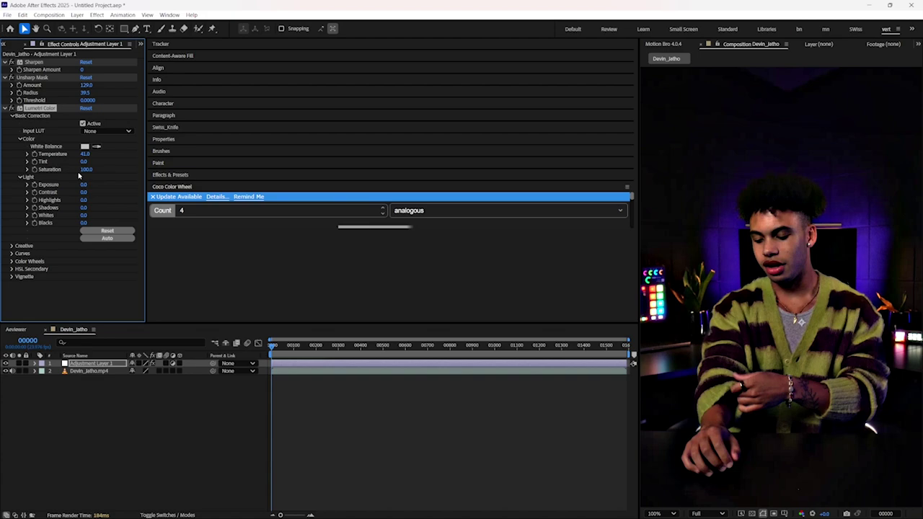
# Set Lumetri Color's exposure to 1.4 and shadows to 27, then undo a trial blacks adjustment
pyautogui.moveTo(84, 184); pyautogui.dragTo(104, 208)
pyautogui.moveTo(83, 222); pyautogui.dragTo(93, 223)
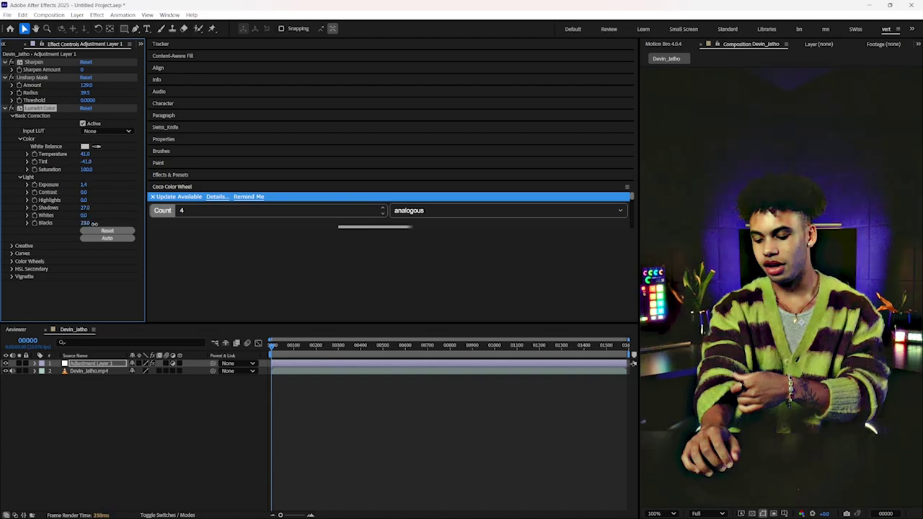
pyautogui.hotkey('ctrl', 'z')
# Expand Lumetri Color's Creative section and raise the Split Toning tint balance slightly
pyautogui.click(12, 245)
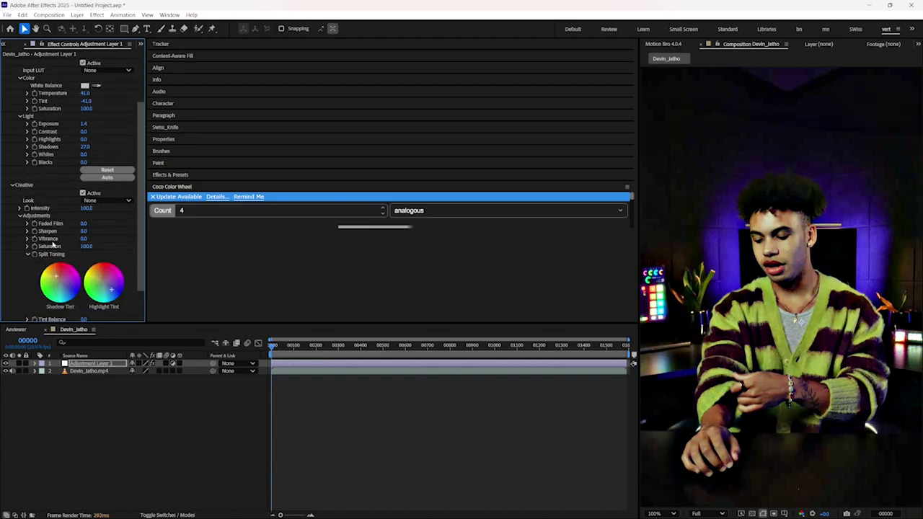
pyautogui.scroll(-2, 52, 243)
pyautogui.moveTo(84, 287); pyautogui.dragTo(90, 287)
pyautogui.click(149, 454)
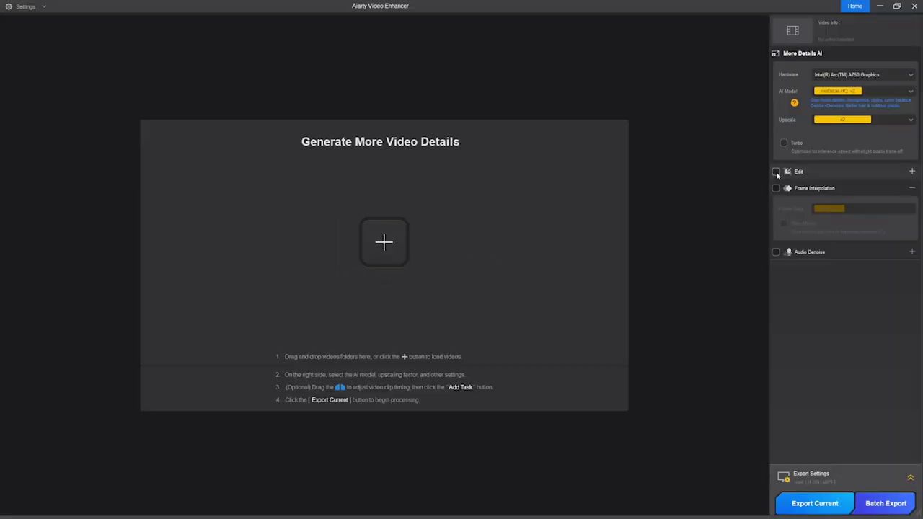
pyautogui.click(777, 175)
pyautogui.click(777, 175)
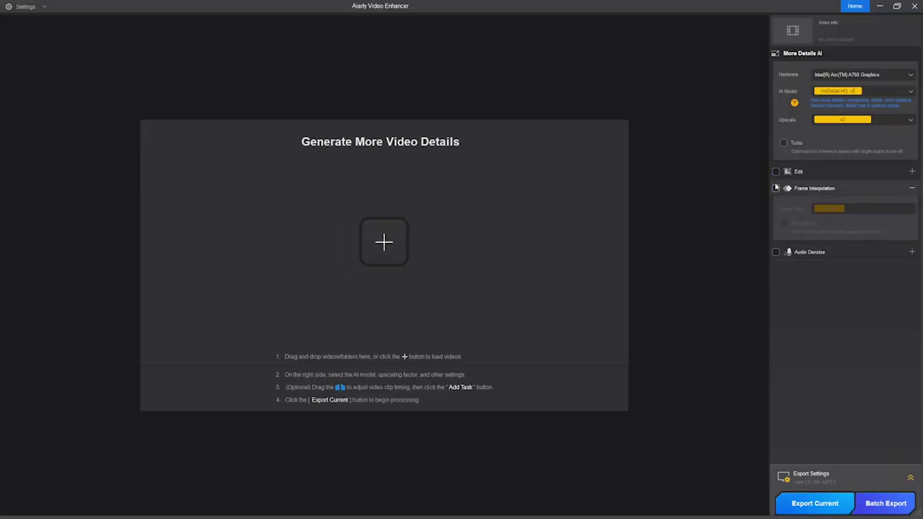
pyautogui.click(774, 188)
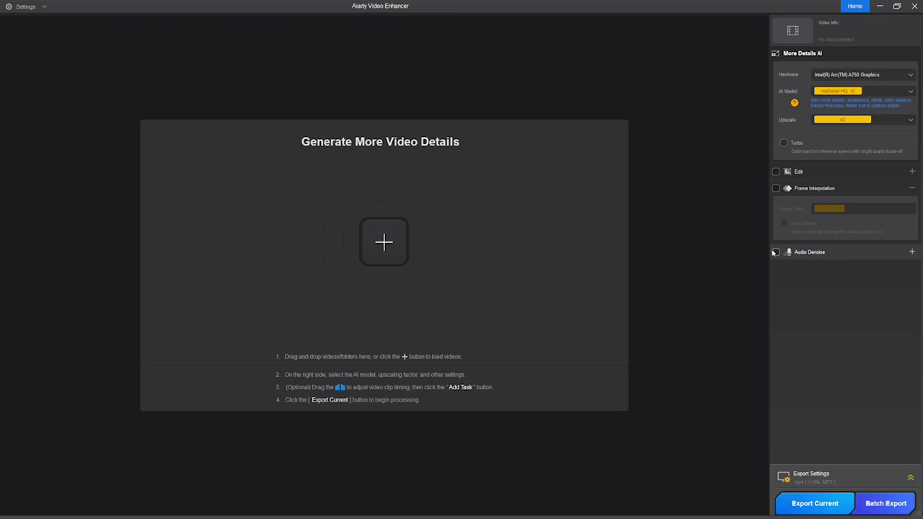
pyautogui.click(774, 252)
pyautogui.click(774, 253)
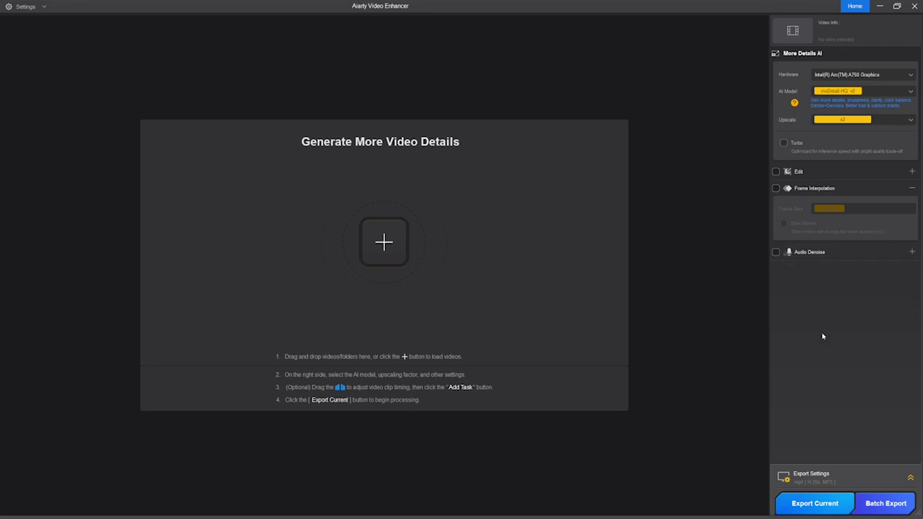
pyautogui.click(910, 478)
pyautogui.click(910, 385)
# In Aiarty Video Enhancer, start a video import and browse to the Desktop folder on Local Disk (C:)
pyautogui.click(383, 241)
pyautogui.click(48, 147)
pyautogui.scroll(-5, 144, 154)
pyautogui.doubleClick(125, 199)
pyautogui.doubleClick(161, 85)
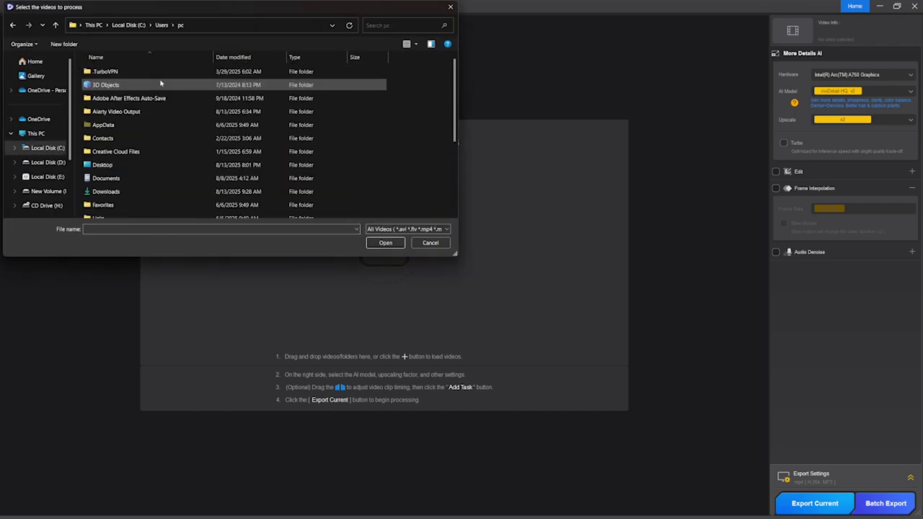
pyautogui.doubleClick(161, 164)
pyautogui.scroll(-3, 161, 162)
pyautogui.doubleClick(181, 135)
pyautogui.scroll(-9, 181, 135)
pyautogui.doubleClick(144, 209)
pyautogui.hotkey('alt', 'Left')
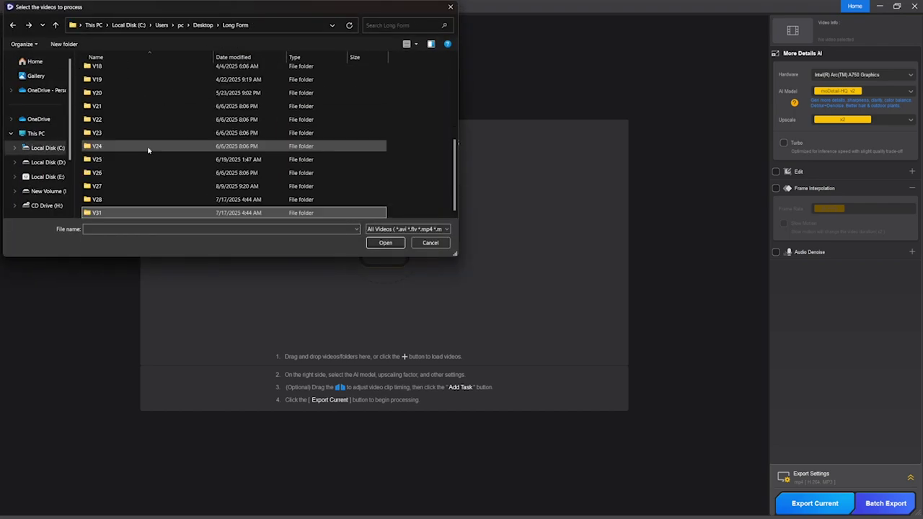
pyautogui.hotkey('alt', 'Left')
# Import the Devin_Jatho video from the Eaw f folder on the Desktop
pyautogui.scroll(-3, 155, 158)
pyautogui.scroll(10, 155, 79)
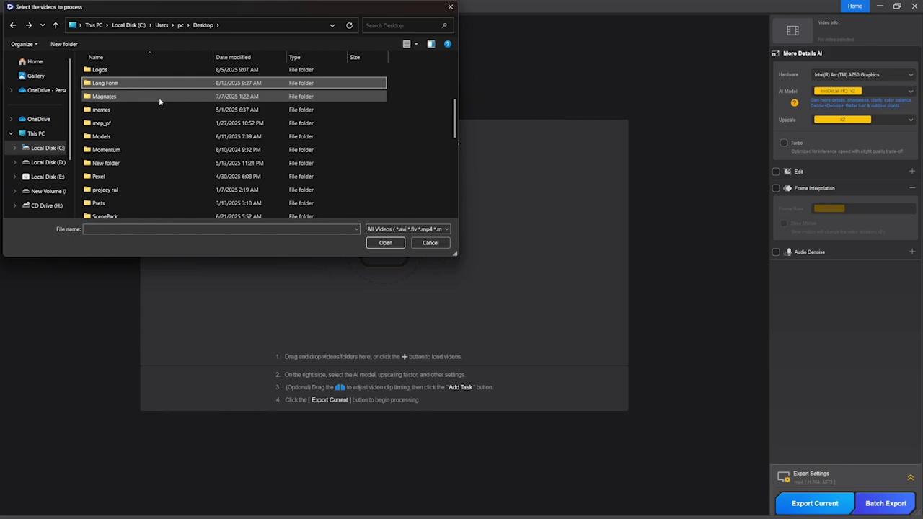
pyautogui.doubleClick(154, 77)
pyautogui.click(373, 79)
pyautogui.click(400, 240)
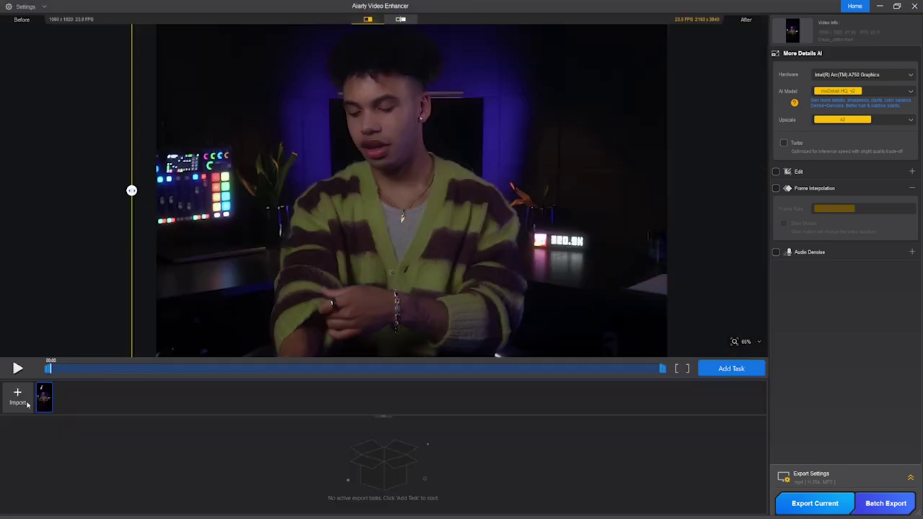
# Try to import another video from the New folder subfolder inside Eaw f
pyautogui.click(17, 396)
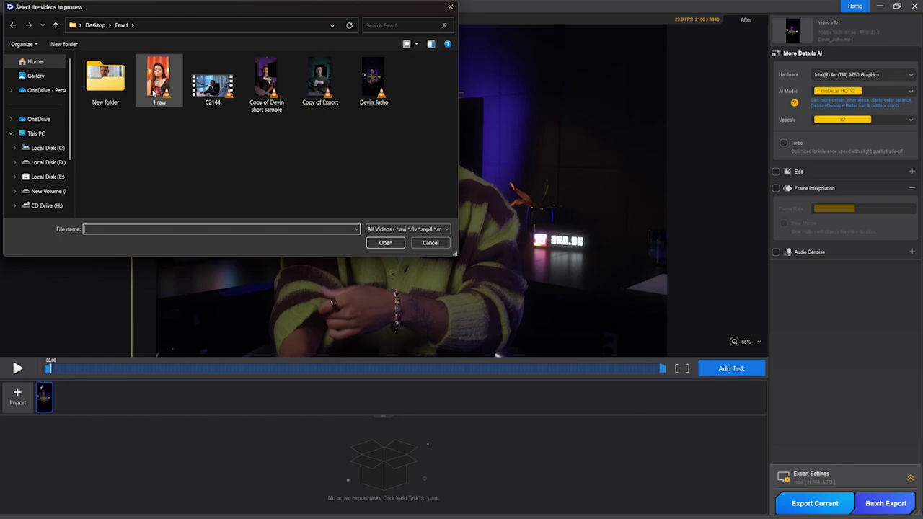
pyautogui.doubleClick(106, 80)
pyautogui.doubleClick(107, 79)
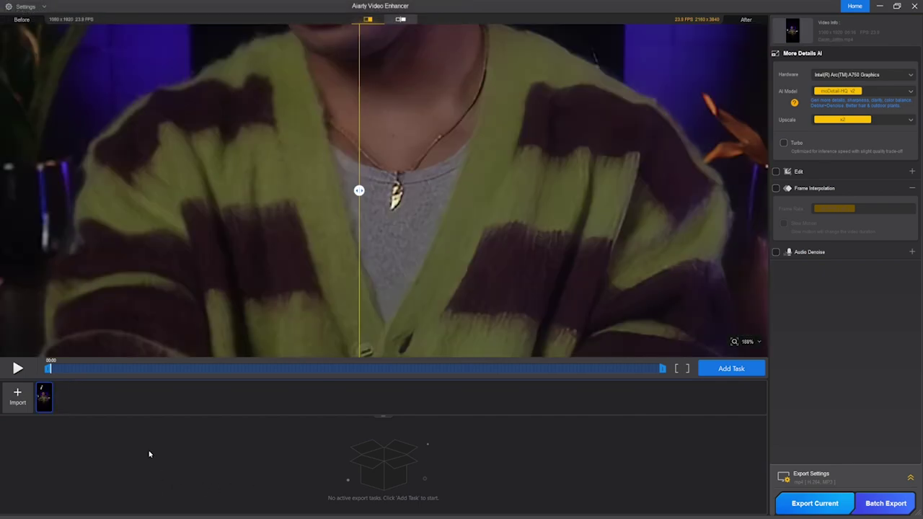
# Trim the clip by marking its start at about 00:05 and its end at 00:14
pyautogui.scroll(-3, 408, 235)
pyautogui.moveTo(425, 225); pyautogui.dragTo(441, 384)
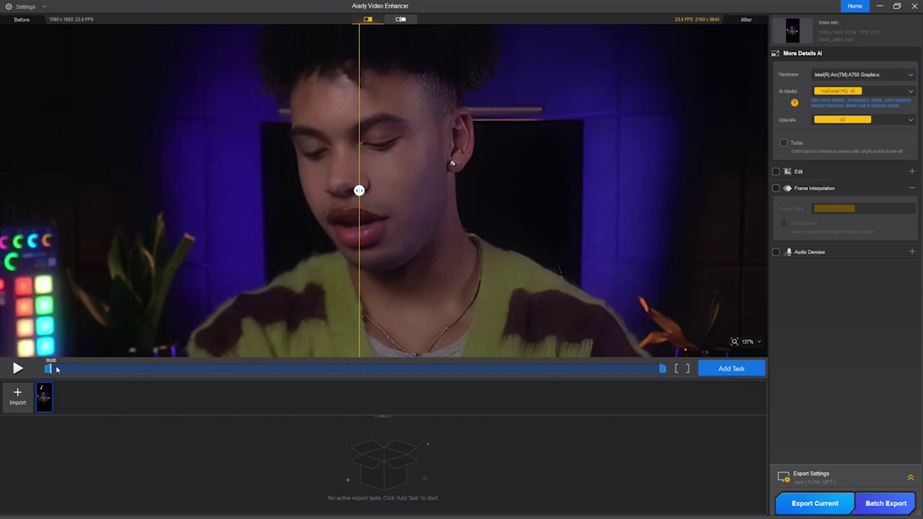
pyautogui.moveTo(57, 369); pyautogui.dragTo(110, 376)
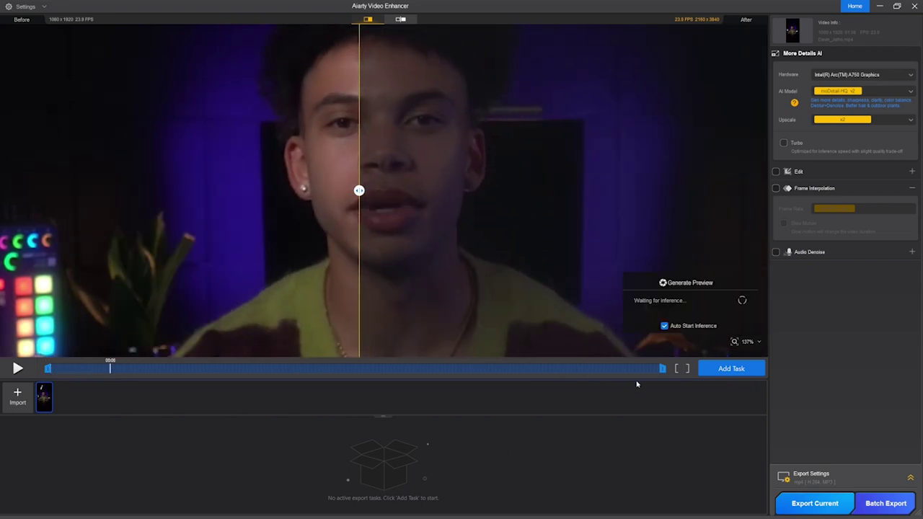
pyautogui.click(677, 370)
pyautogui.moveTo(105, 371); pyautogui.dragTo(179, 370)
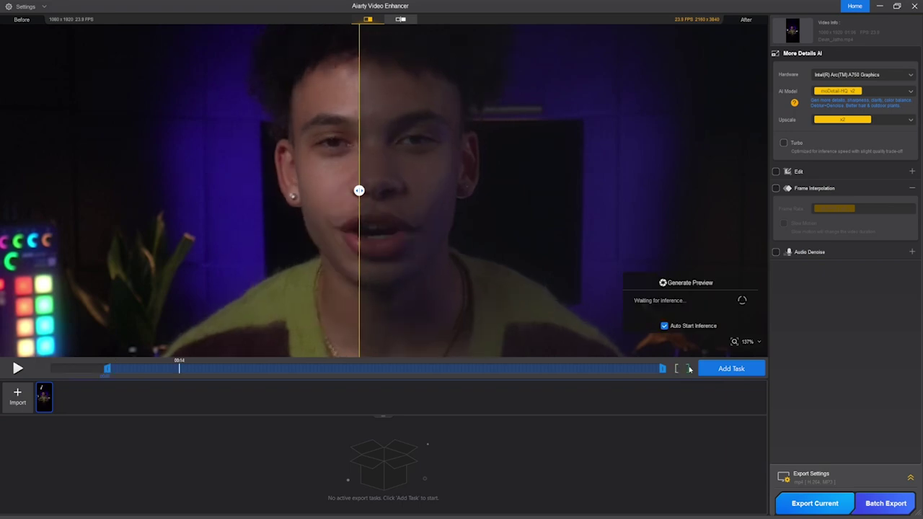
pyautogui.click(688, 369)
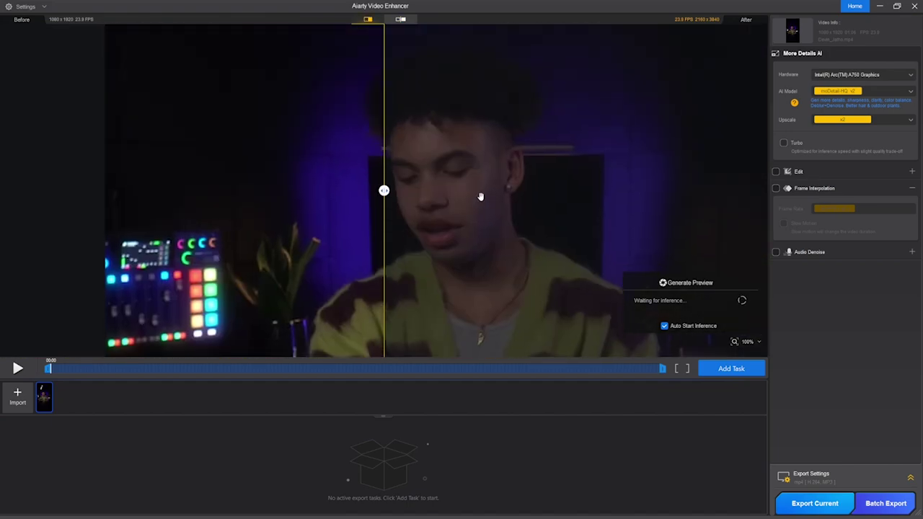
# Compare the original and enhanced previews around the face and the background lights in split and side-by-side views
pyautogui.moveTo(384, 190); pyautogui.dragTo(371, 237)
pyautogui.scroll(6, 458, 214)
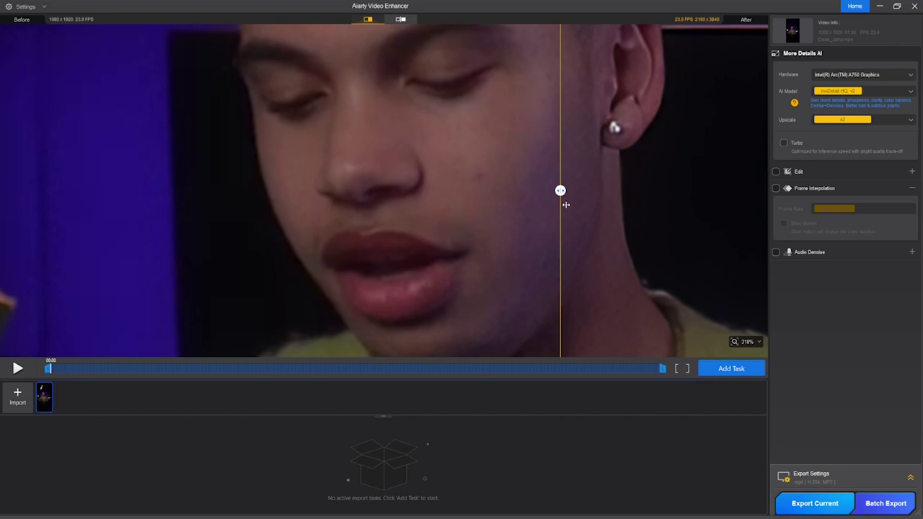
pyautogui.moveTo(566, 205); pyautogui.dragTo(383, 251)
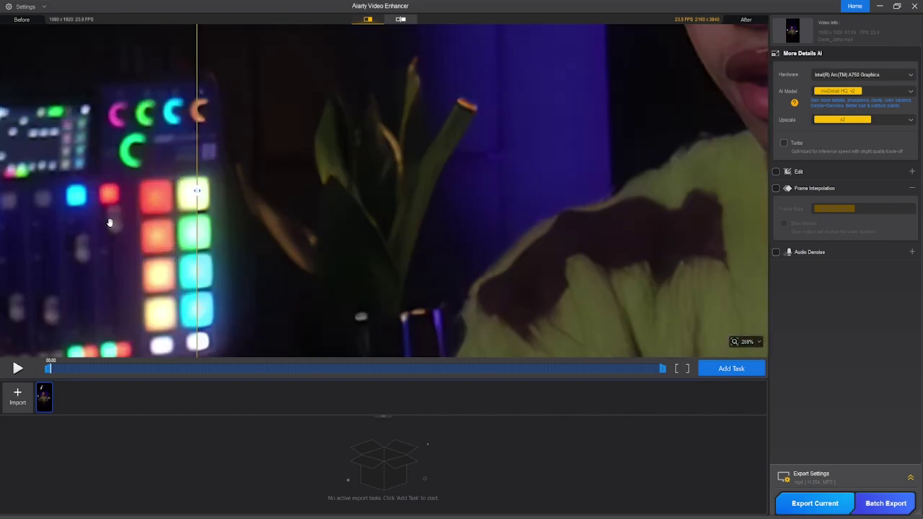
pyautogui.moveTo(109, 223); pyautogui.dragTo(346, 201)
pyautogui.moveTo(194, 217); pyautogui.dragTo(49, 300)
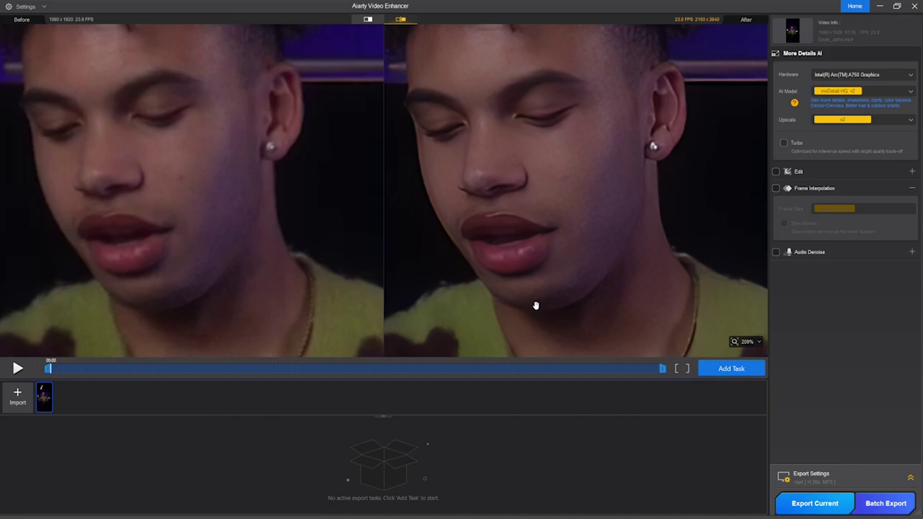
pyautogui.moveTo(614, 231); pyautogui.dragTo(616, 79)
pyautogui.moveTo(567, 270); pyautogui.dragTo(591, 155)
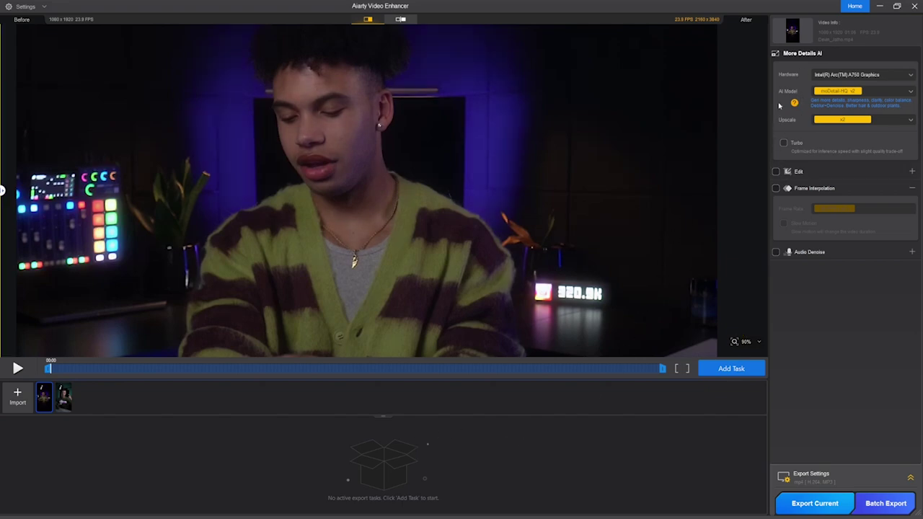
pyautogui.click(784, 142)
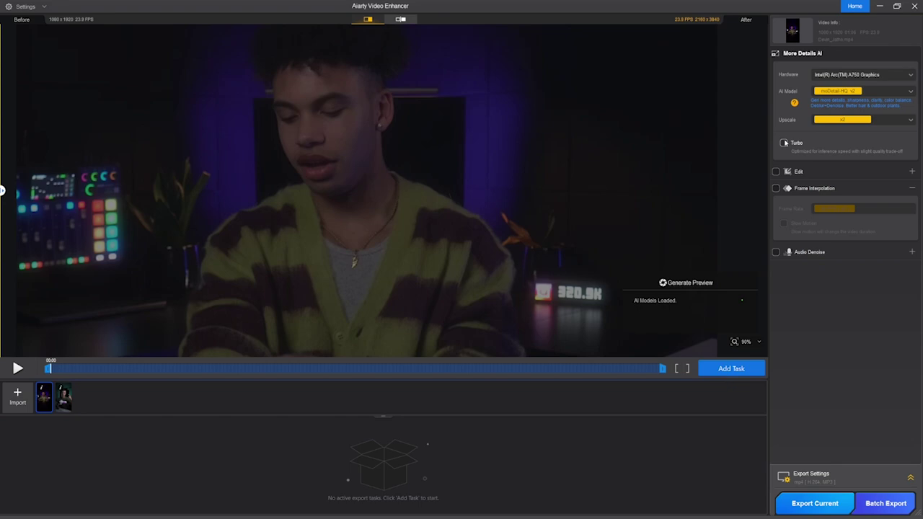
pyautogui.click(776, 172)
pyautogui.click(776, 172)
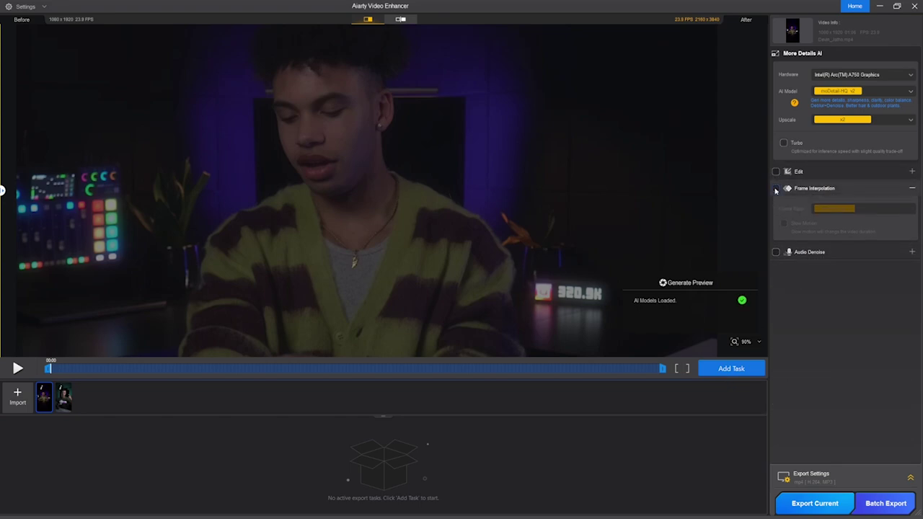
# Choose Intel(R) Arc(TM) A750 Graphics as the hardware and moDetail-HQ v2 as the AI model
pyautogui.click(900, 76)
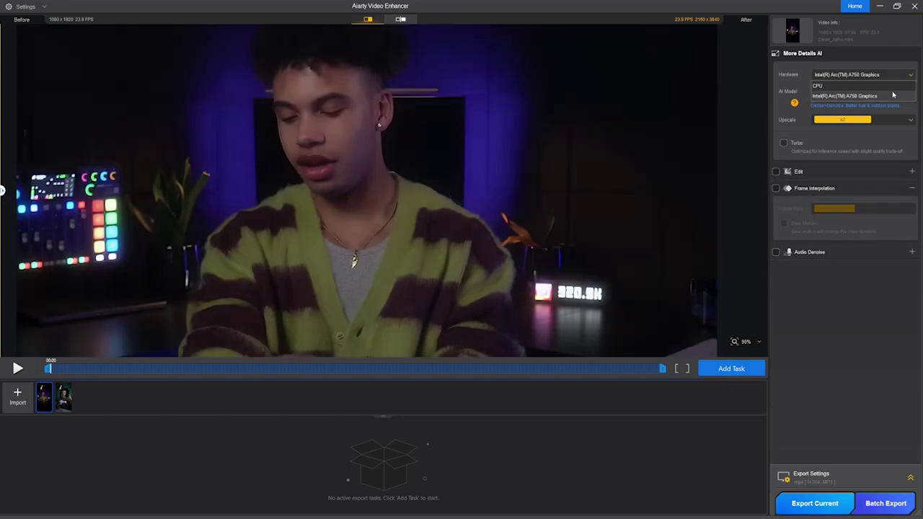
pyautogui.click(895, 76)
pyautogui.click(895, 96)
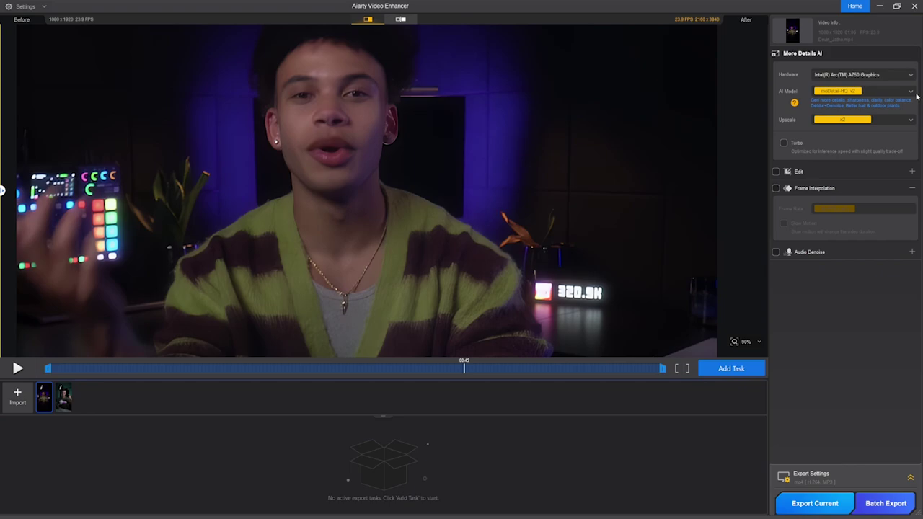
pyautogui.click(905, 91)
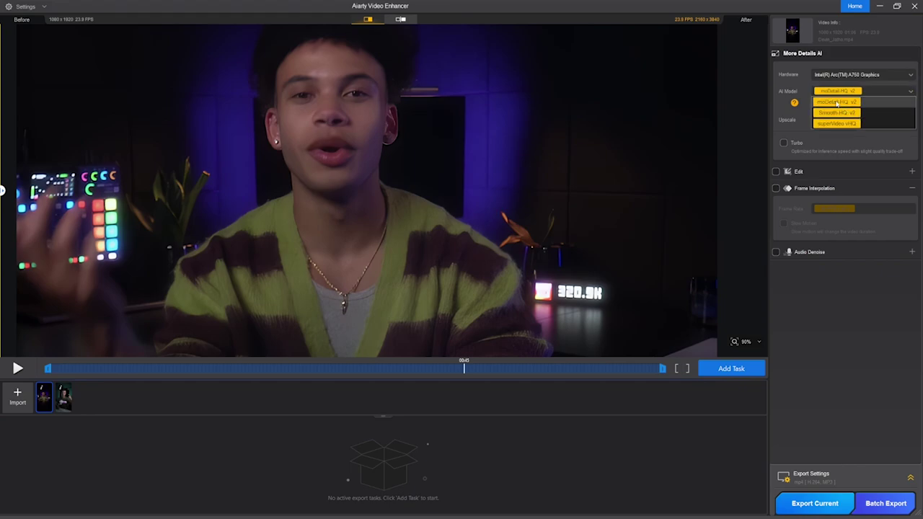
pyautogui.click(836, 103)
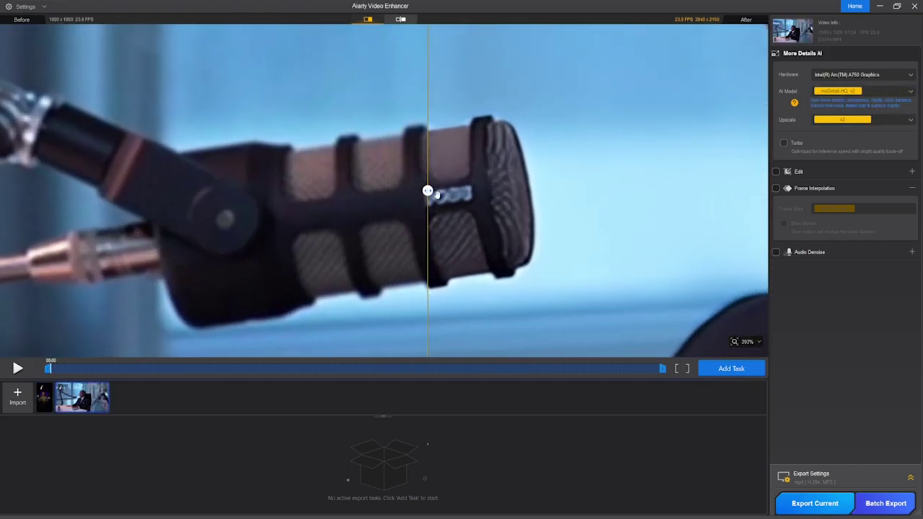
# Compare the original and enhanced podcast clip across the microphone and the speaker's face in the split view
pyautogui.moveTo(426, 189); pyautogui.dragTo(457, 189)
pyautogui.scroll(-5, 476, 173)
pyautogui.moveTo(303, 265); pyautogui.dragTo(340, 277)
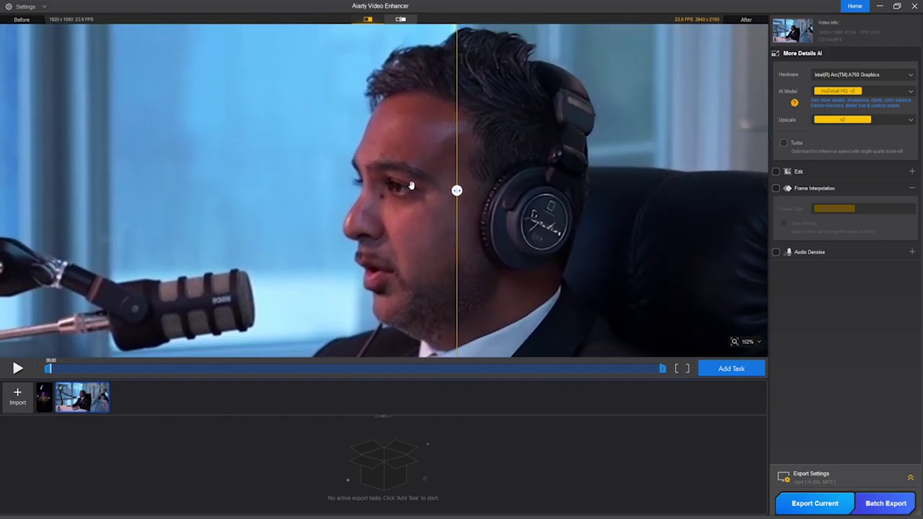
pyautogui.moveTo(489, 198); pyautogui.dragTo(374, 249)
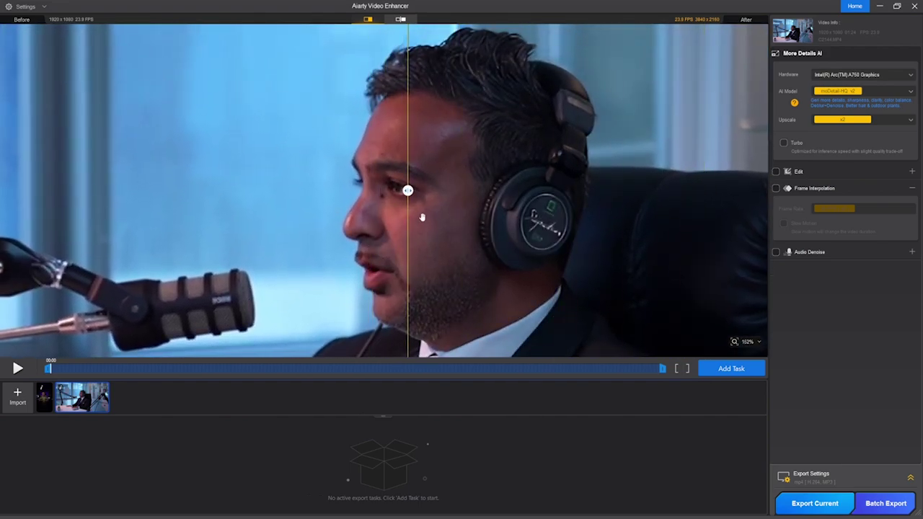
pyautogui.moveTo(455, 207); pyautogui.dragTo(112, 366)
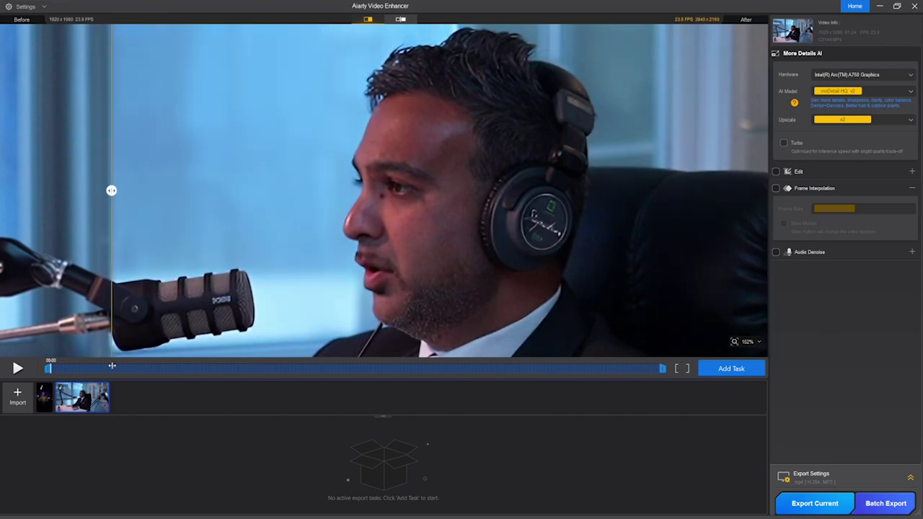
# Show the podcast clip's original and enhanced versions side by side and inspect the microphone up close
pyautogui.click(401, 20)
pyautogui.scroll(5, 512, 238)
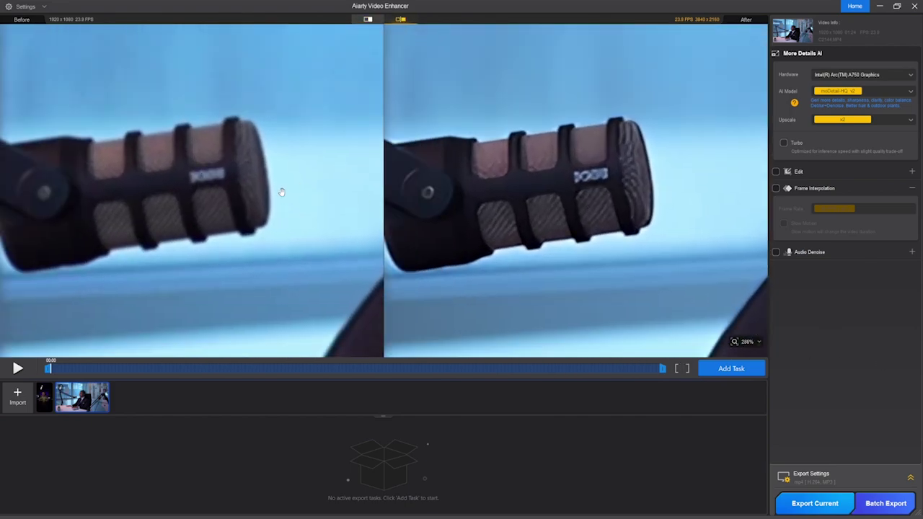
pyautogui.scroll(2, 282, 192)
pyautogui.moveTo(513, 238); pyautogui.dragTo(571, 236)
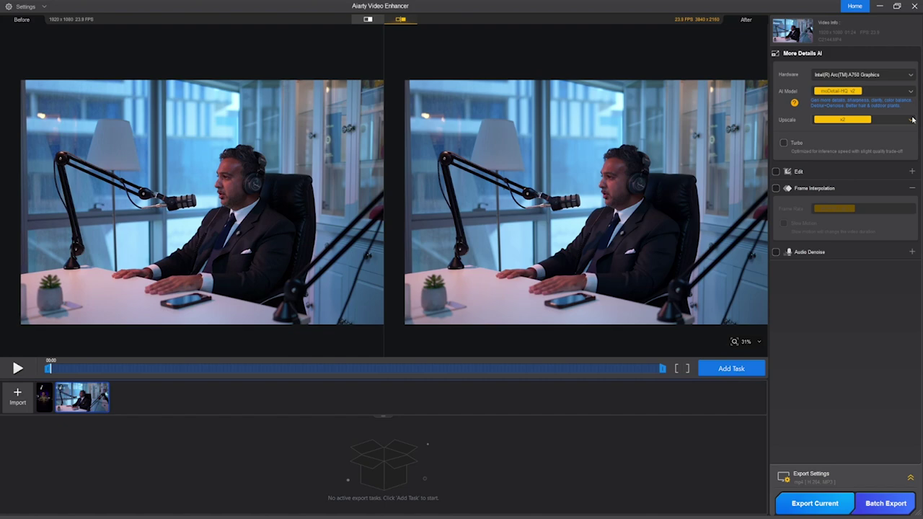
# Set the podcast clip's upscale to 4K (UHD) and its AI model to Smooth-HQ v2
pyautogui.click(912, 119)
pyautogui.click(844, 195)
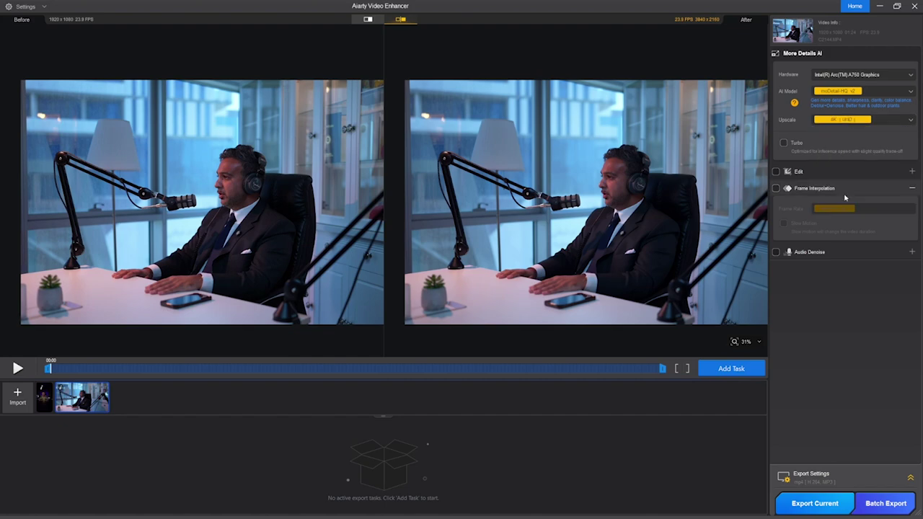
pyautogui.click(902, 94)
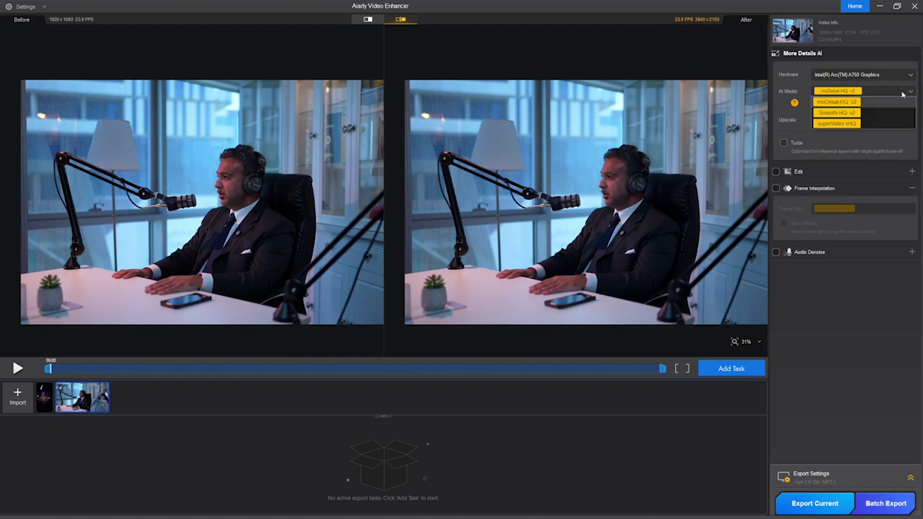
pyautogui.click(836, 113)
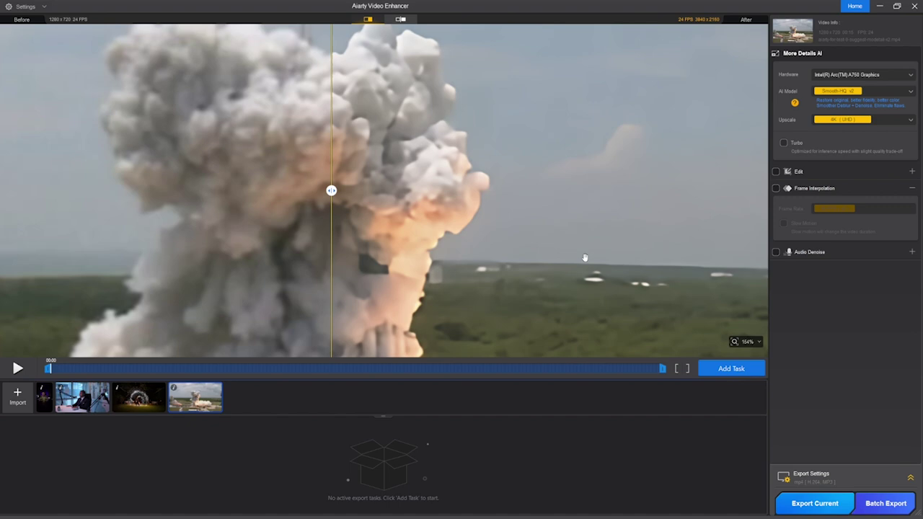
# Compare the original and enhanced rocket launch clip along the treeline and smoke edges in the split view
pyautogui.moveTo(585, 302); pyautogui.dragTo(397, 247)
pyautogui.scroll(2, 376, 258)
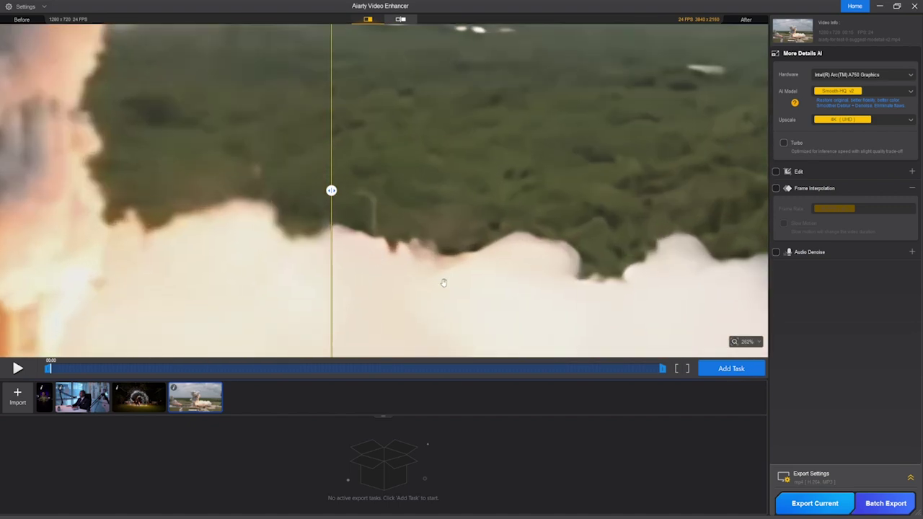
pyautogui.scroll(2, 443, 284)
pyautogui.moveTo(333, 192); pyautogui.dragTo(806, 146)
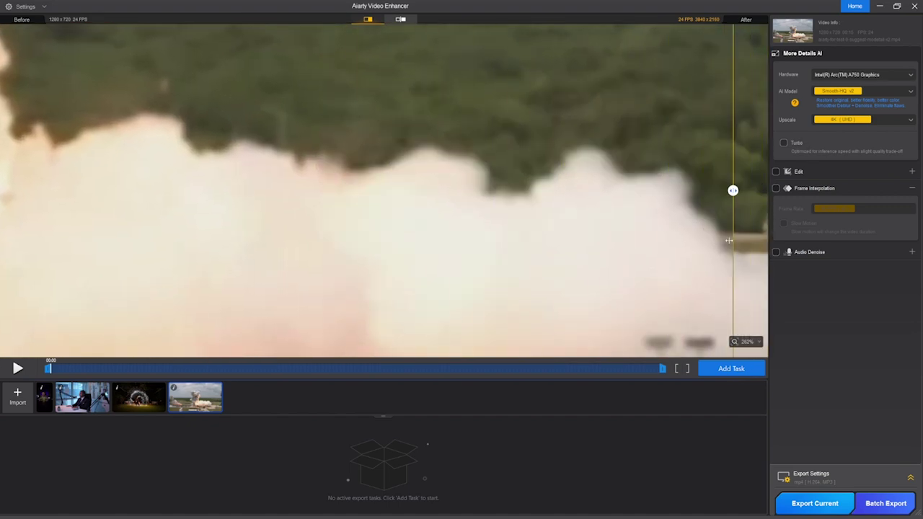
pyautogui.moveTo(729, 240); pyautogui.dragTo(609, 232)
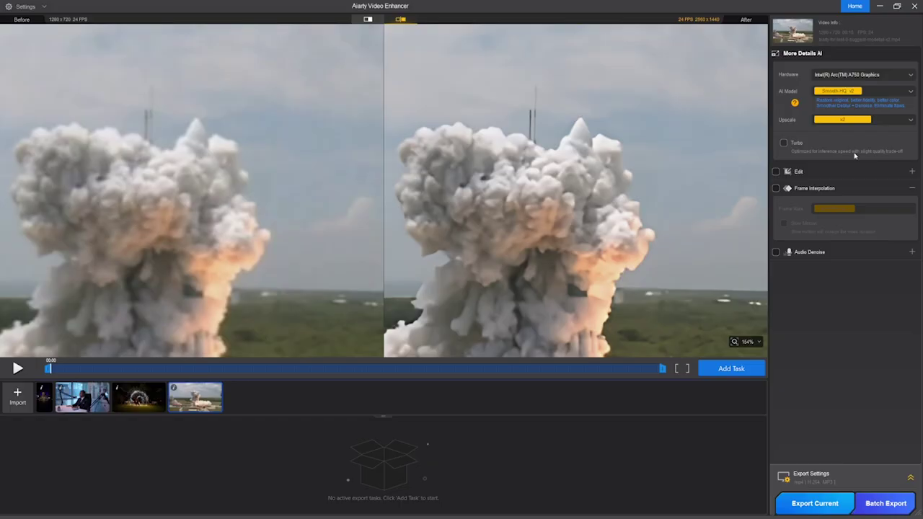
# Set the rocket launch clip's upscale to 4K (UHD) and its AI model to superVideo vHQ
pyautogui.click(887, 120)
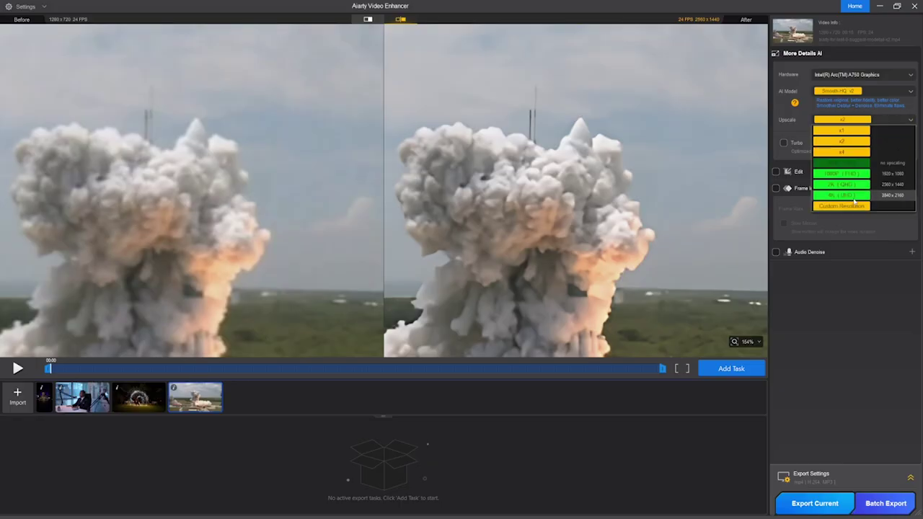
pyautogui.click(854, 199)
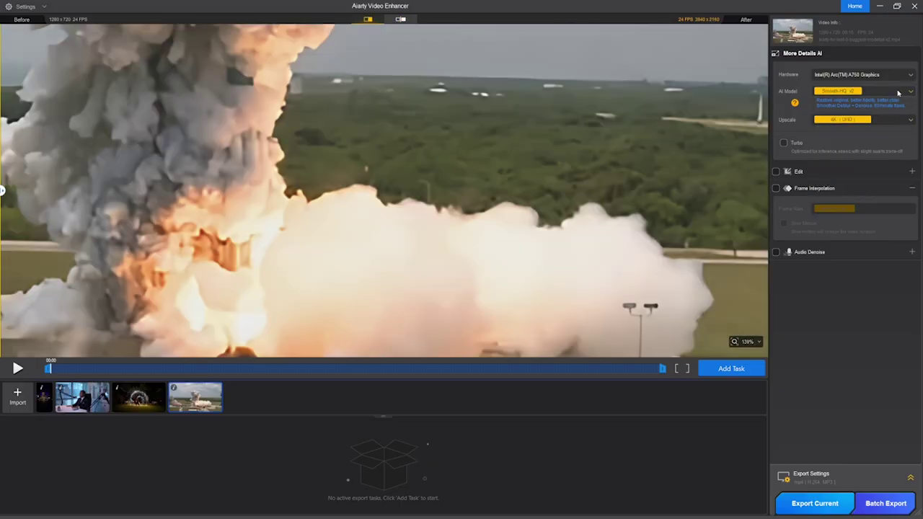
pyautogui.click(896, 90)
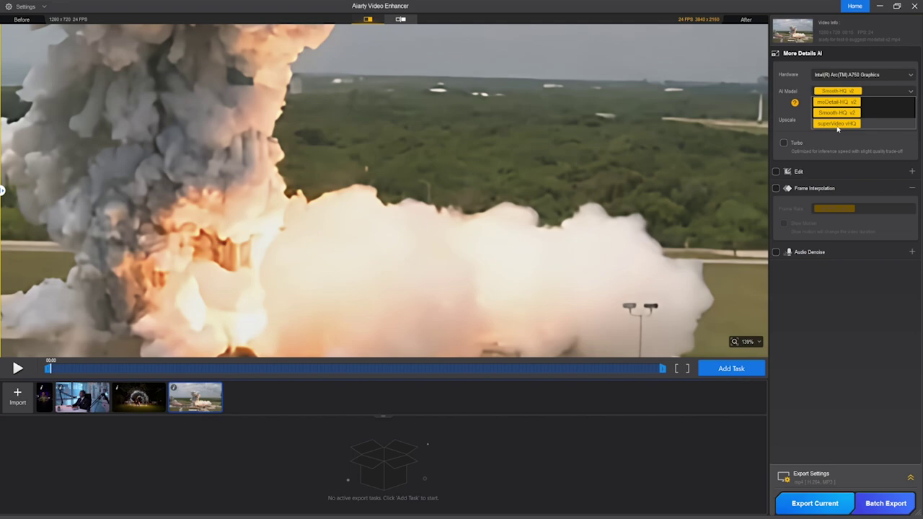
pyautogui.click(836, 123)
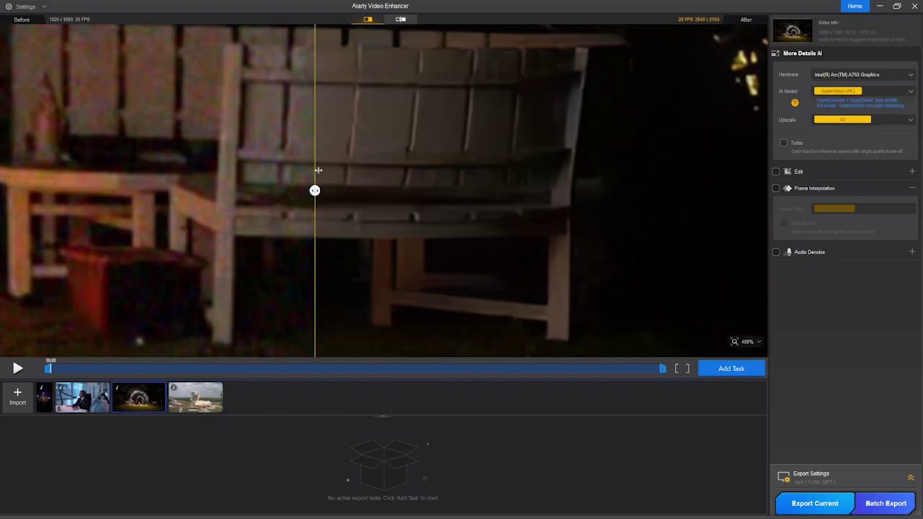
# Compare the original and enhanced night fire-show clip across the bench, sparks and string lights in the split view
pyautogui.moveTo(315, 173); pyautogui.dragTo(653, 135)
pyautogui.moveTo(575, 115); pyautogui.dragTo(2, 118)
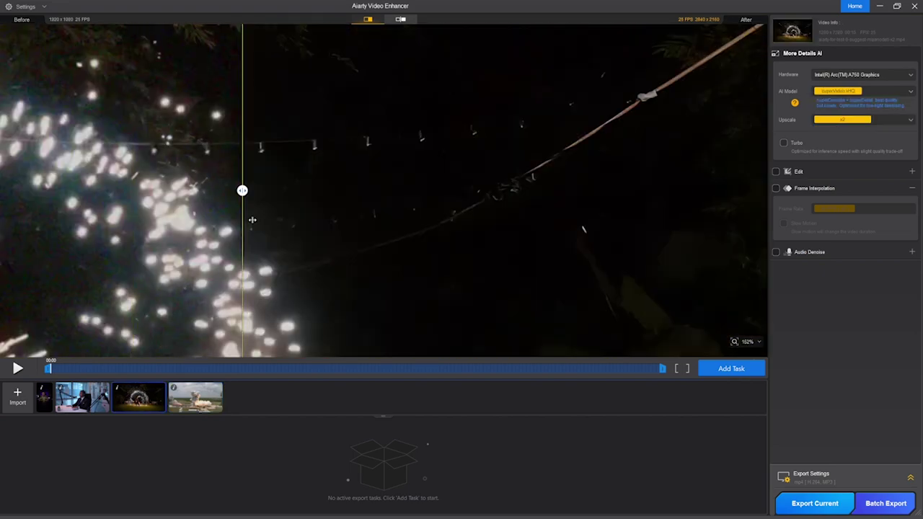
pyautogui.moveTo(253, 219); pyautogui.dragTo(638, 230)
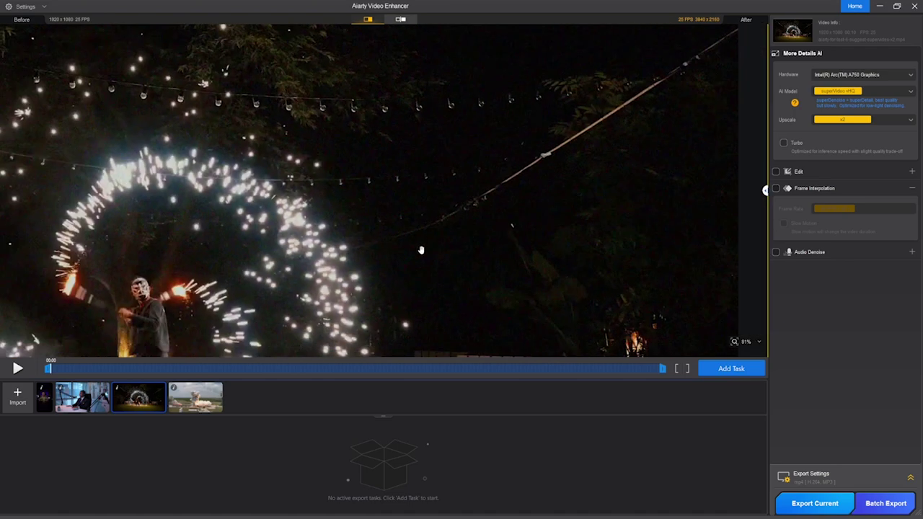
pyautogui.scroll(-3, 421, 250)
pyautogui.moveTo(419, 258); pyautogui.dragTo(567, 208)
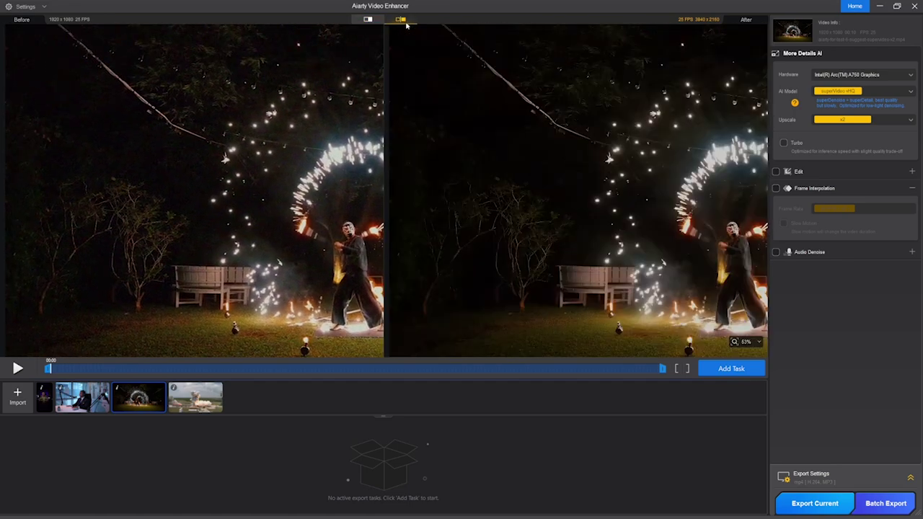
# Inspect the night fire-show clip's original and enhanced versions up close in the side-by-side view
pyautogui.scroll(6, 541, 219)
pyautogui.moveTo(677, 218); pyautogui.dragTo(344, 179)
pyautogui.moveTo(541, 111); pyautogui.dragTo(210, 363)
pyautogui.moveTo(500, 242); pyautogui.dragTo(245, 398)
pyautogui.moveTo(619, 212); pyautogui.dragTo(513, 98)
pyautogui.scroll(6, 315, 215)
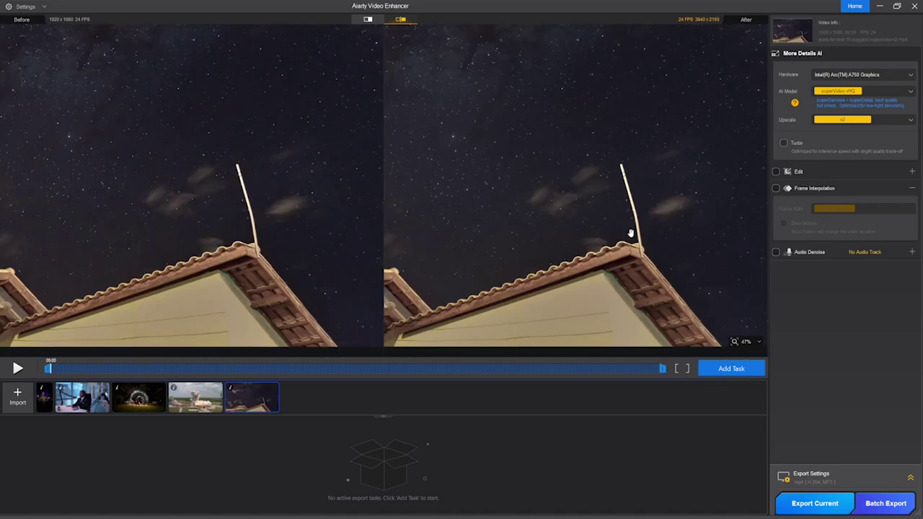
# Turn on the Turbo option for the starry night-sky clip
pyautogui.click(781, 146)
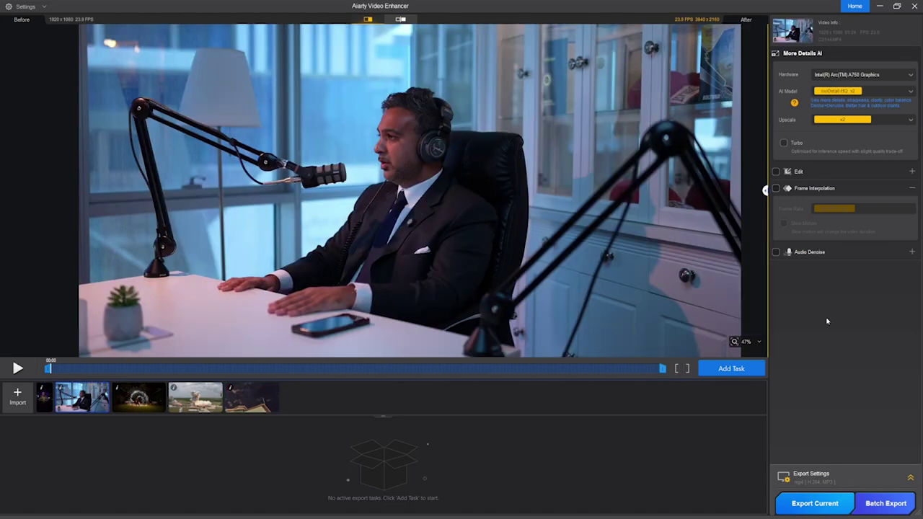
# Enable the edit options for the podcast clip and try rotating the picture in 90-degree turns
pyautogui.click(911, 171)
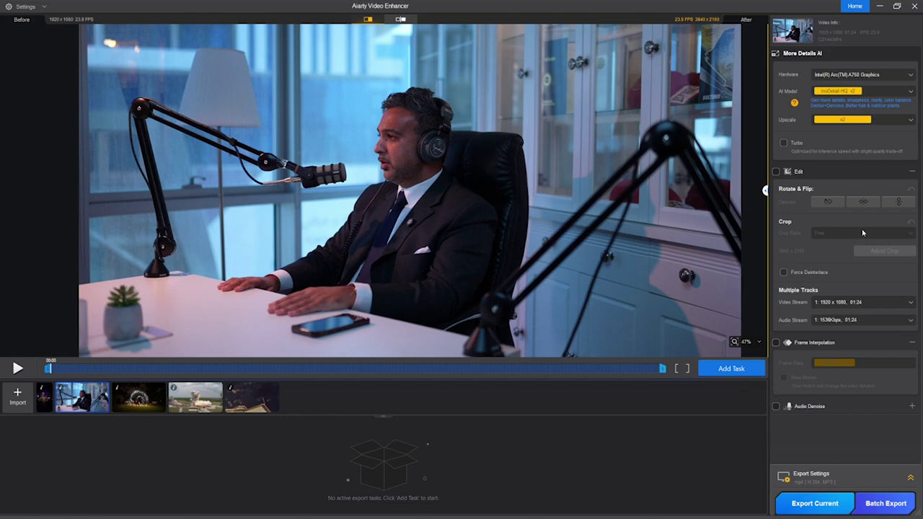
pyautogui.click(776, 171)
pyautogui.click(827, 202)
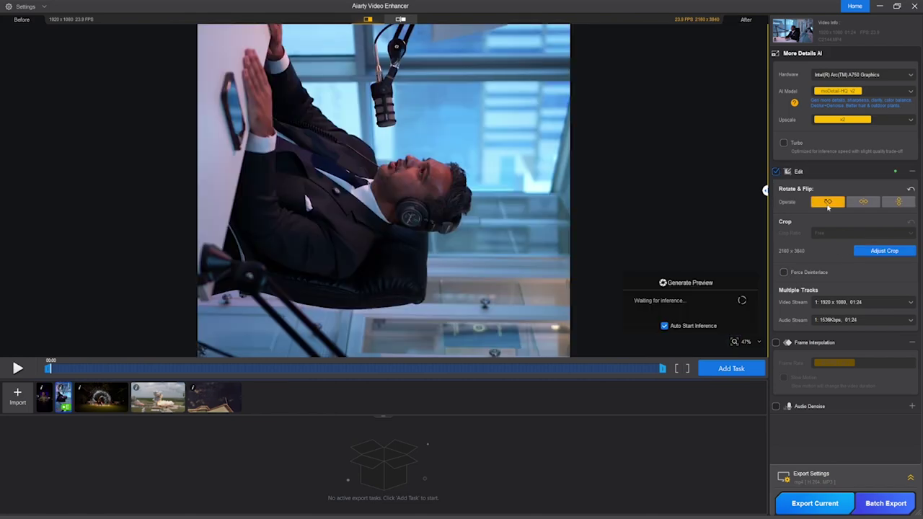
pyautogui.click(828, 201)
pyautogui.click(828, 202)
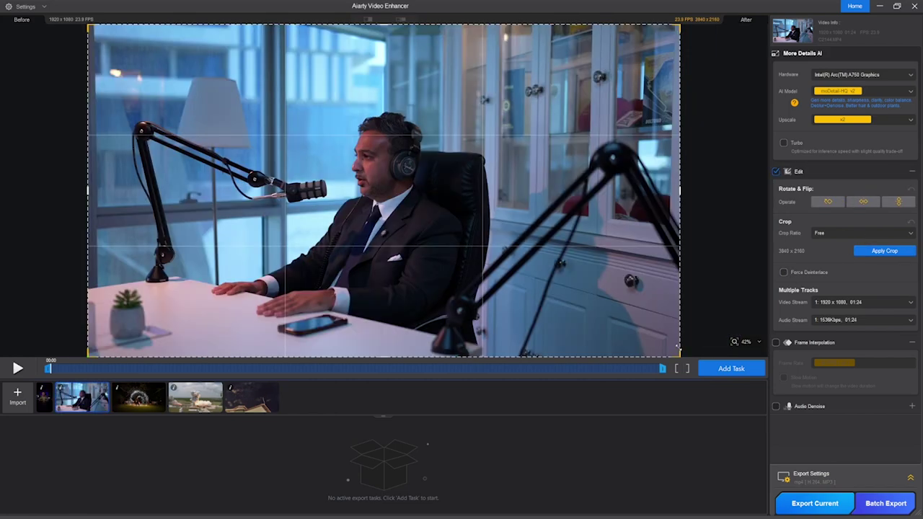
# Try cropping the podcast clip around the speaker to about 1808 x 2160, and reset the crop
pyautogui.moveTo(679, 191); pyautogui.dragTo(492, 191)
pyautogui.moveTo(87, 26); pyautogui.dragTo(212, 4)
pyautogui.click(884, 250)
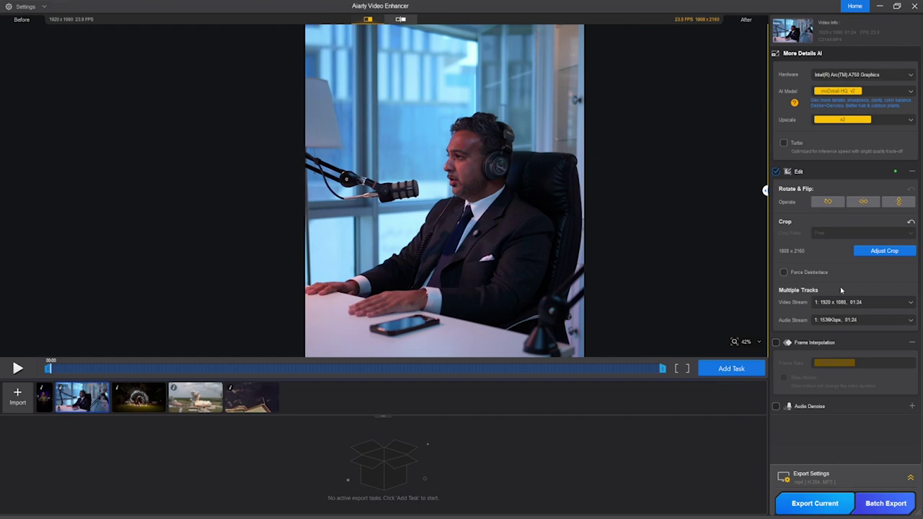
pyautogui.click(909, 223)
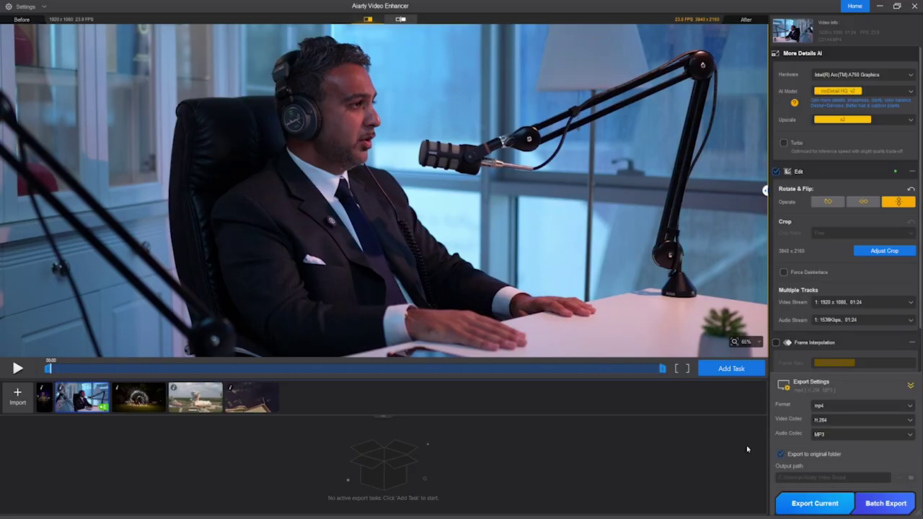
# Try the alternative export format and return the format to mp4
pyautogui.click(834, 407)
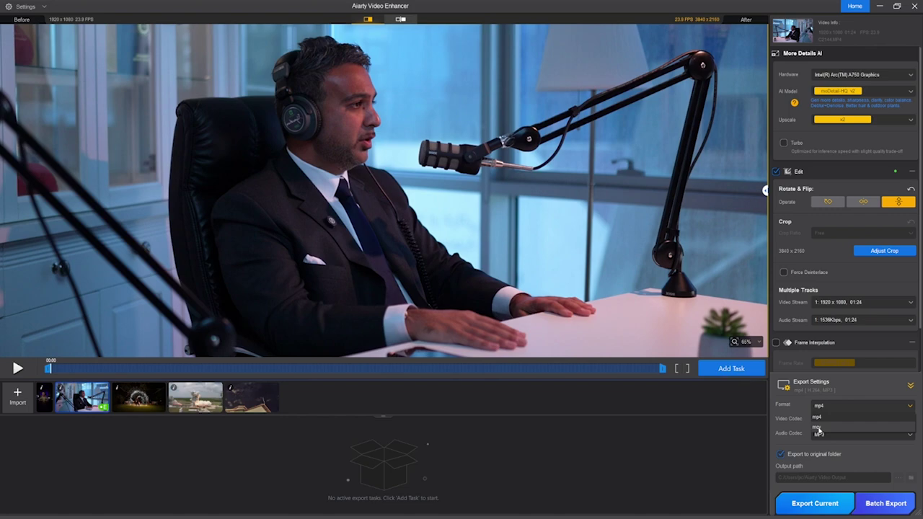
pyautogui.click(818, 428)
pyautogui.click(826, 408)
pyautogui.click(819, 417)
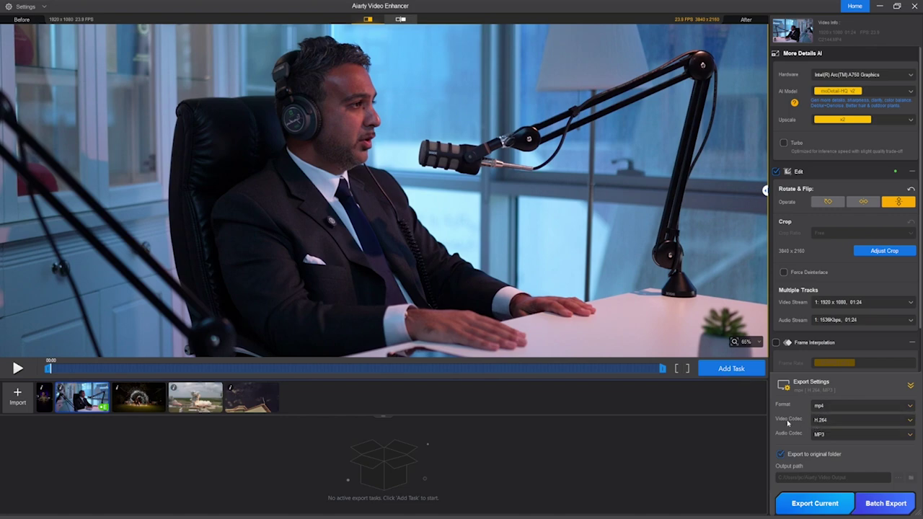
# Try the H.265 and AV1 video codecs for the export and return to H.264
pyautogui.click(896, 422)
pyautogui.click(834, 440)
pyautogui.click(860, 423)
pyautogui.click(835, 452)
pyautogui.click(846, 420)
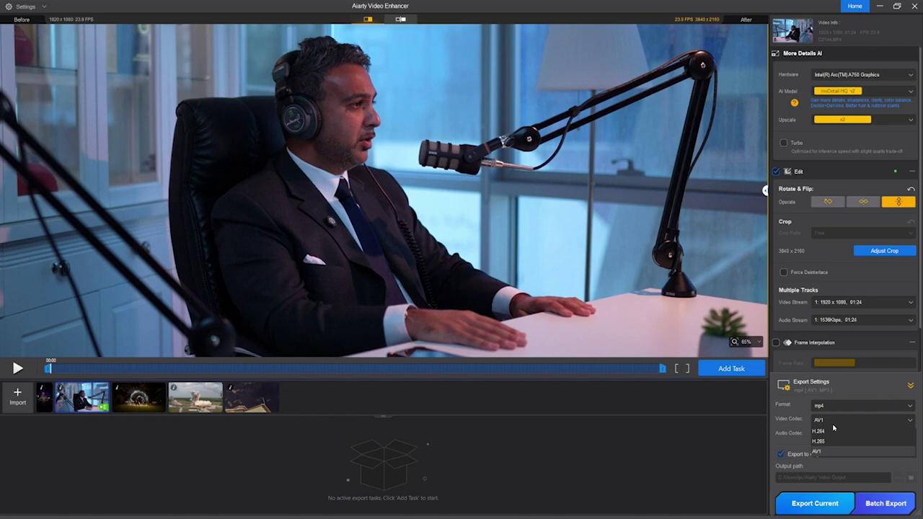
pyautogui.click(827, 433)
# Try the AAC audio codec for the export and return to MP3
pyautogui.click(836, 436)
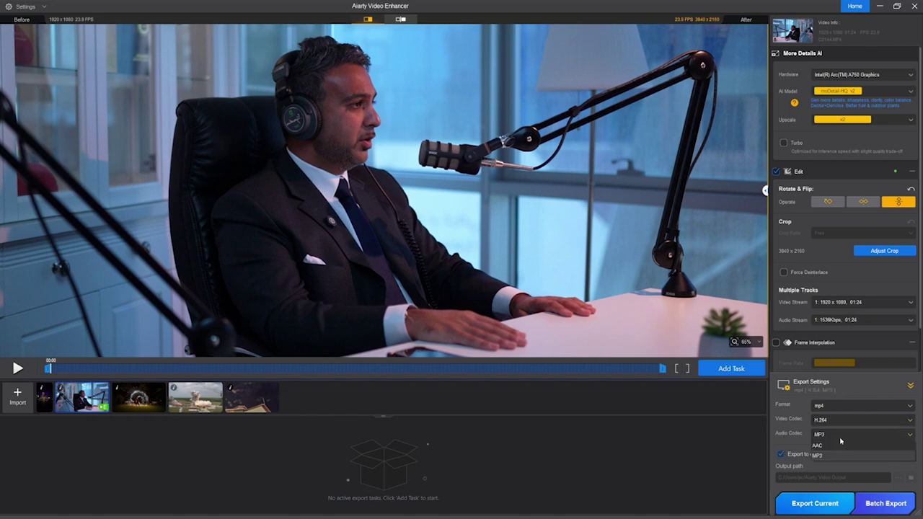
pyautogui.click(836, 445)
pyautogui.click(837, 437)
pyautogui.click(821, 455)
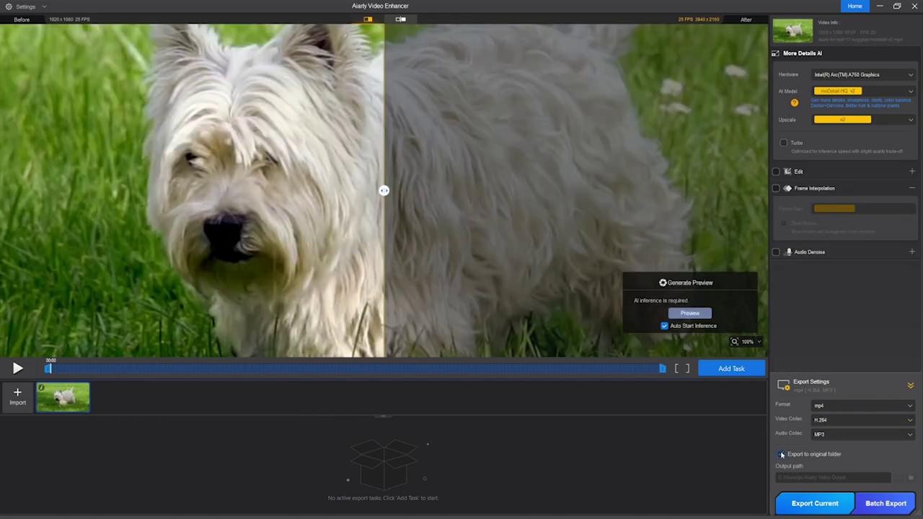
# Turn off exporting to the original folder and browse Documents and the Desktop's dattebayo folder for an output location
pyautogui.click(780, 454)
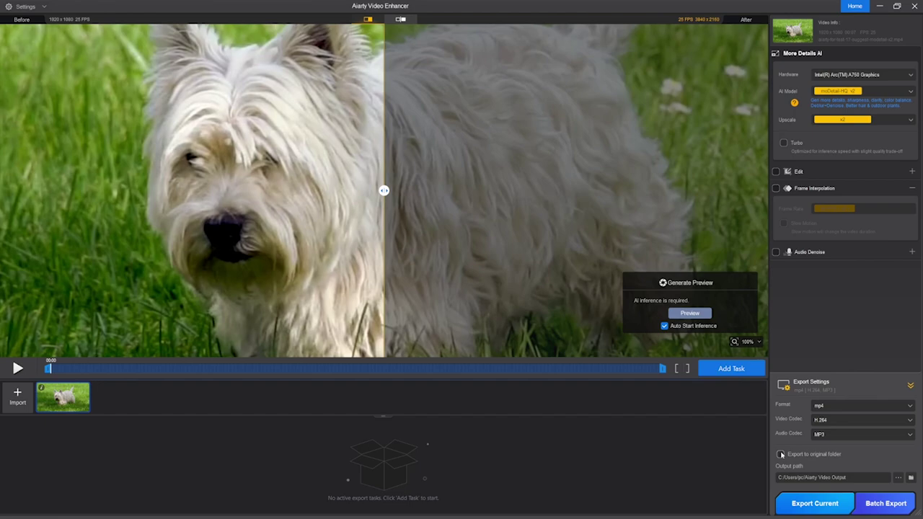
pyautogui.click(900, 480)
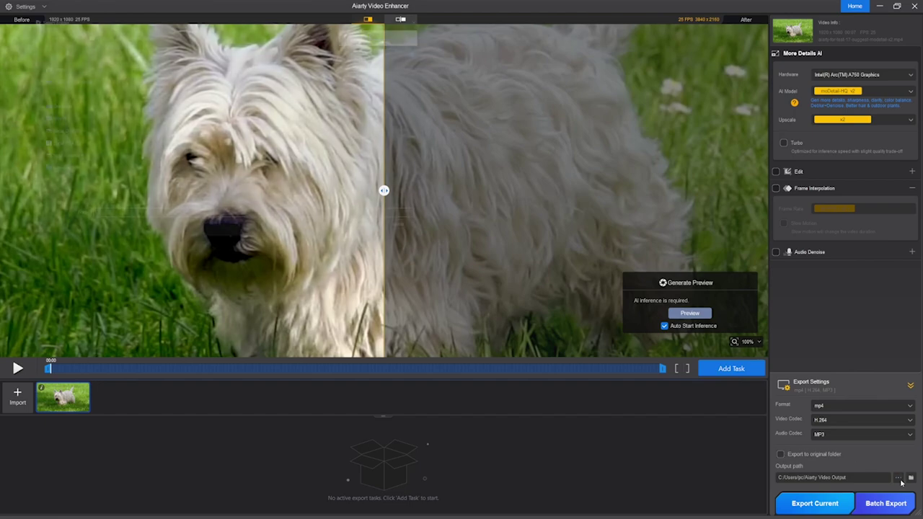
pyautogui.click(55, 25)
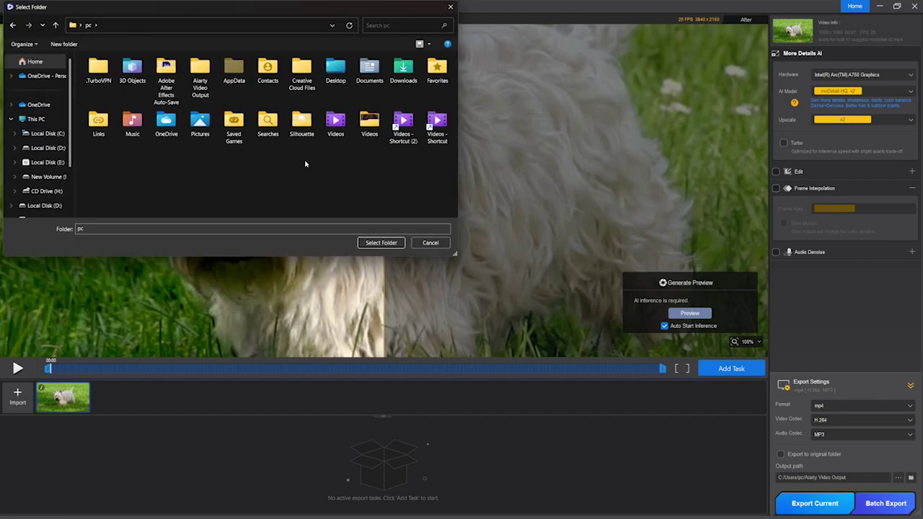
pyautogui.doubleClick(369, 70)
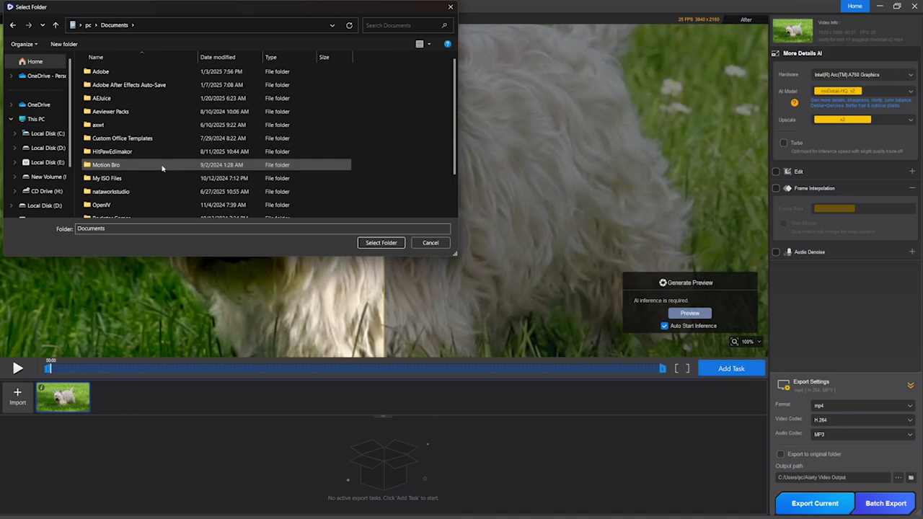
pyautogui.scroll(-2, 162, 198)
pyautogui.hotkey('alt', 'Left')
pyautogui.doubleClick(335, 70)
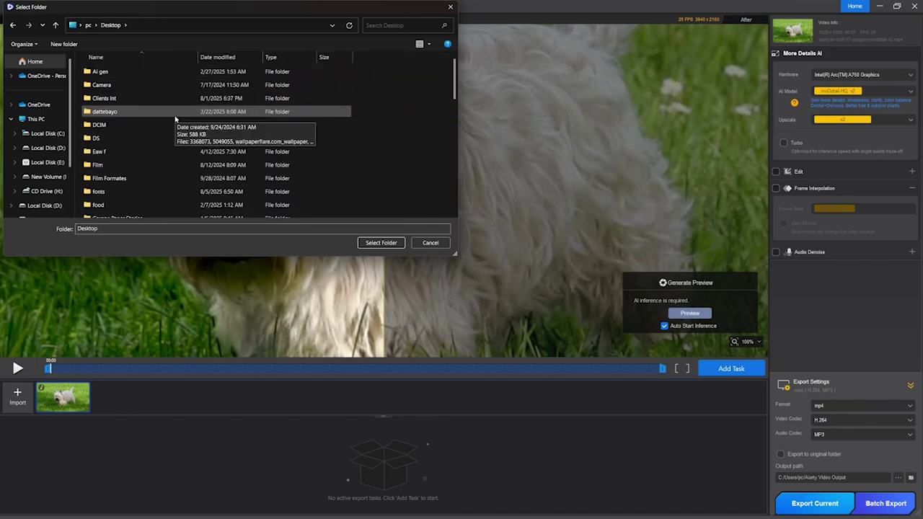
pyautogui.doubleClick(176, 113)
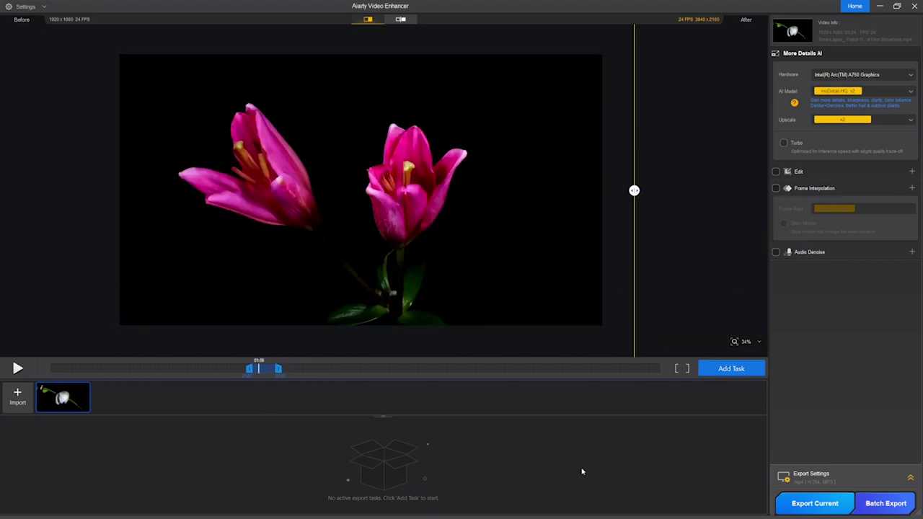
# Enable frame interpolation for the flower time-lapse clip and set its frame rate to 120 FPS
pyautogui.click(834, 188)
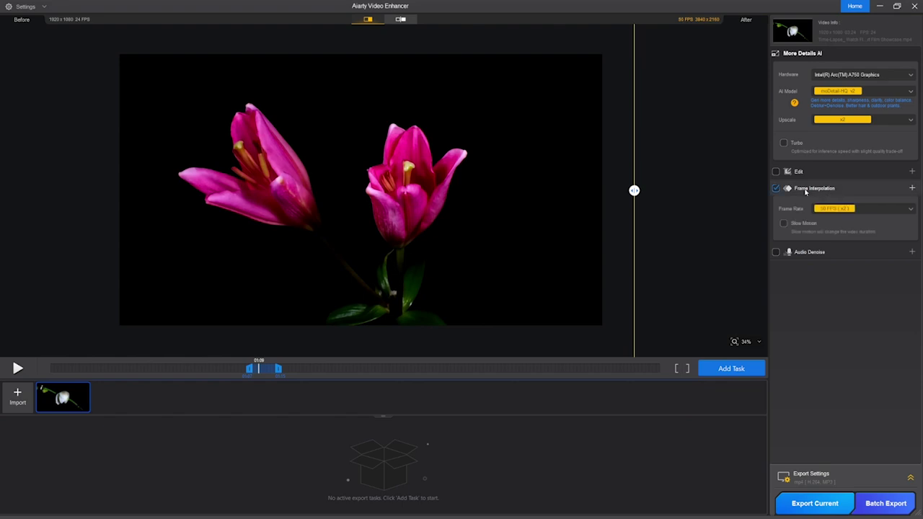
pyautogui.click(875, 210)
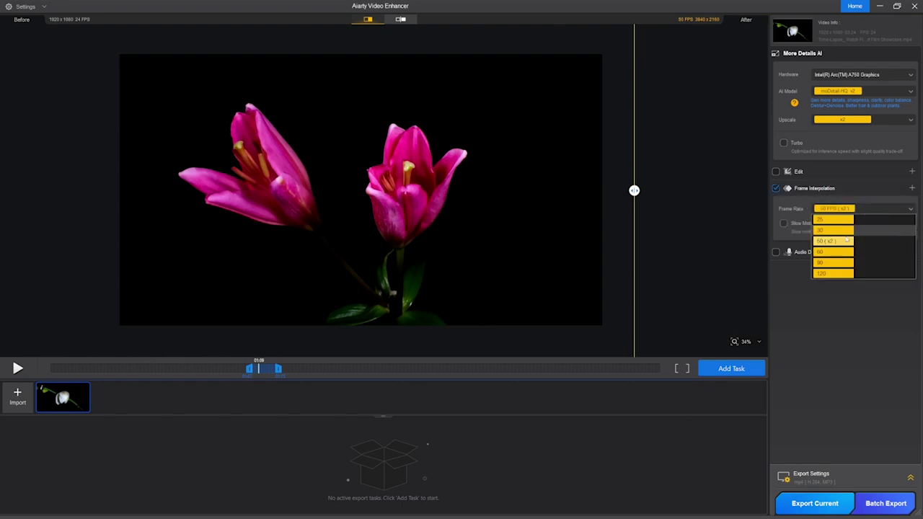
pyautogui.click(823, 273)
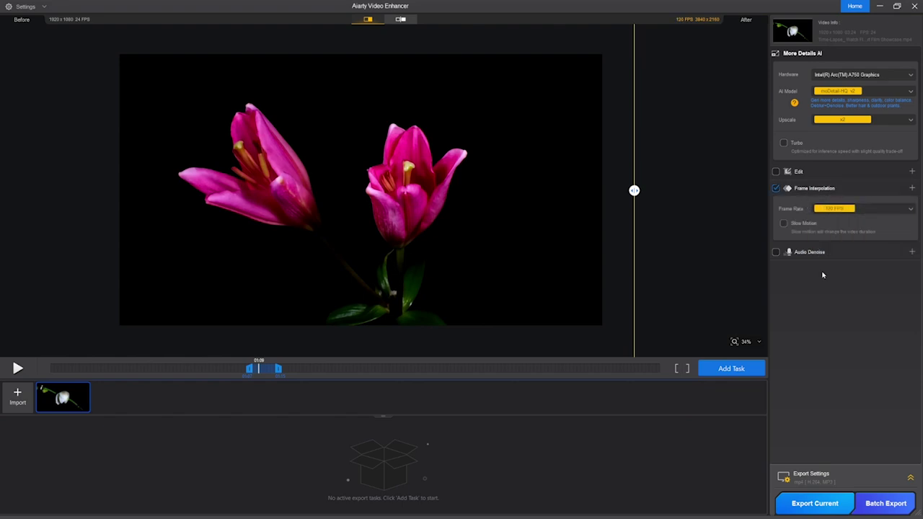
# Turn on slow motion for the flower time-lapse and start exporting the current clip
pyautogui.click(783, 224)
pyautogui.click(814, 503)
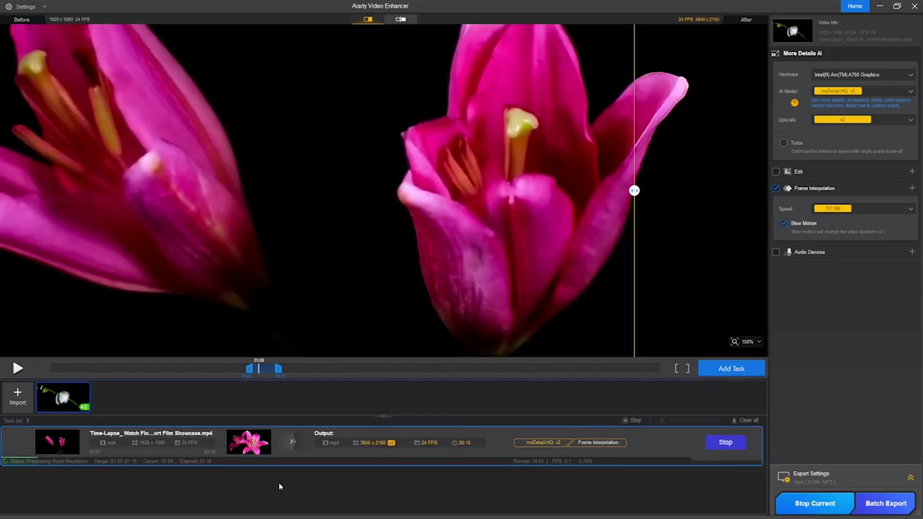